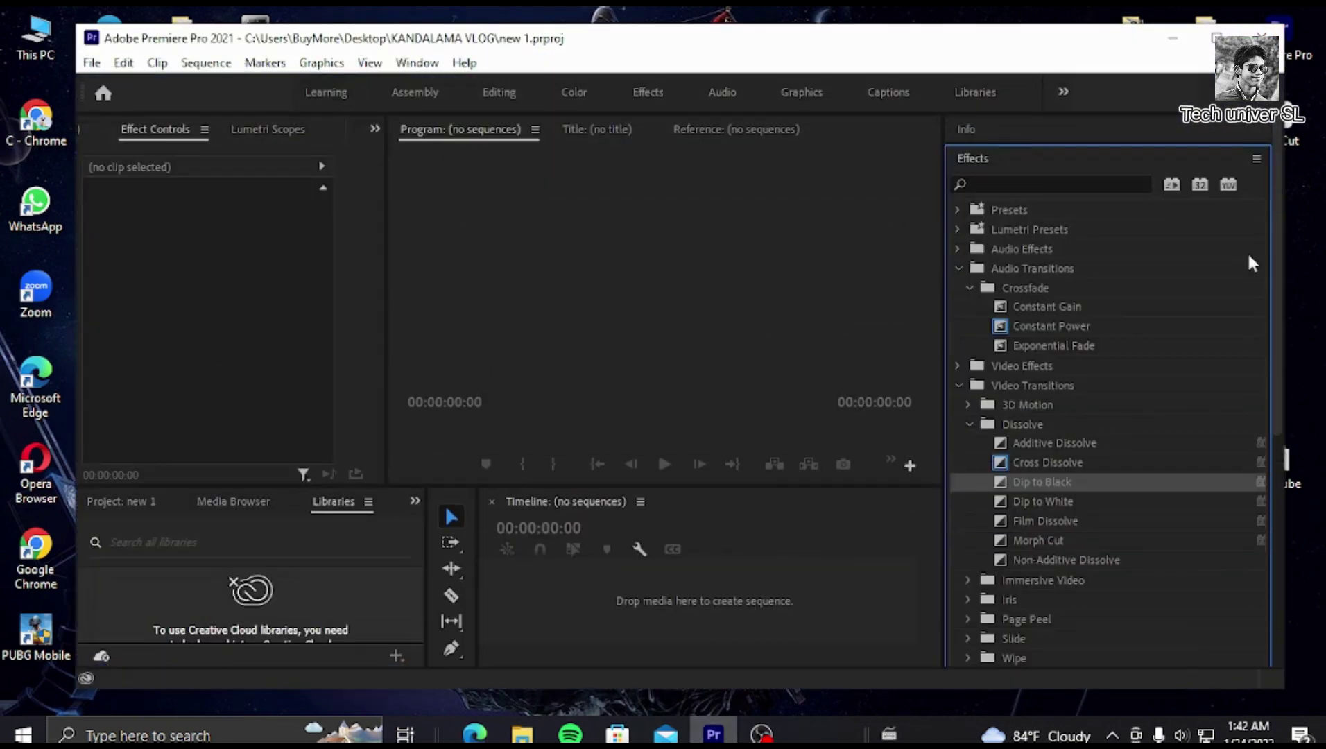
Maximize the program window, collapse the Audio Transitions effects folder and select the Video Transitions folder
click(1209, 47)
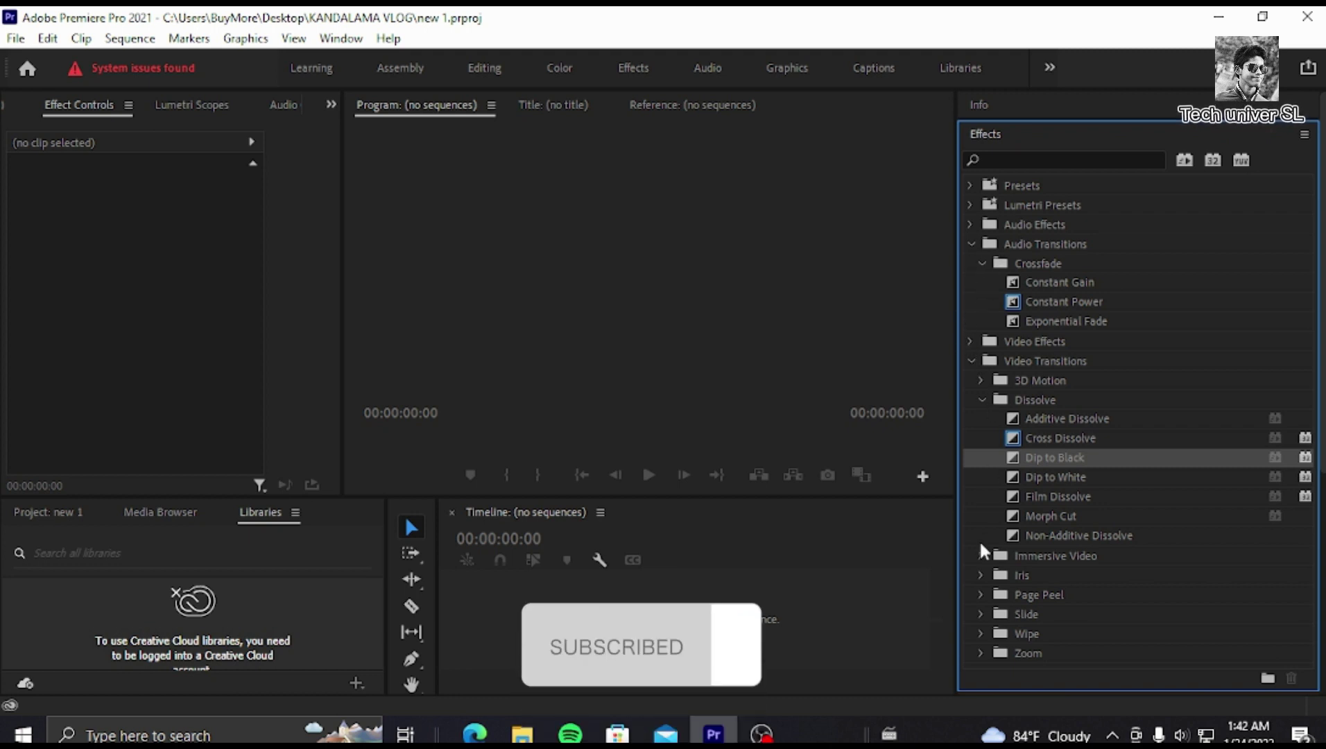
click(970, 242)
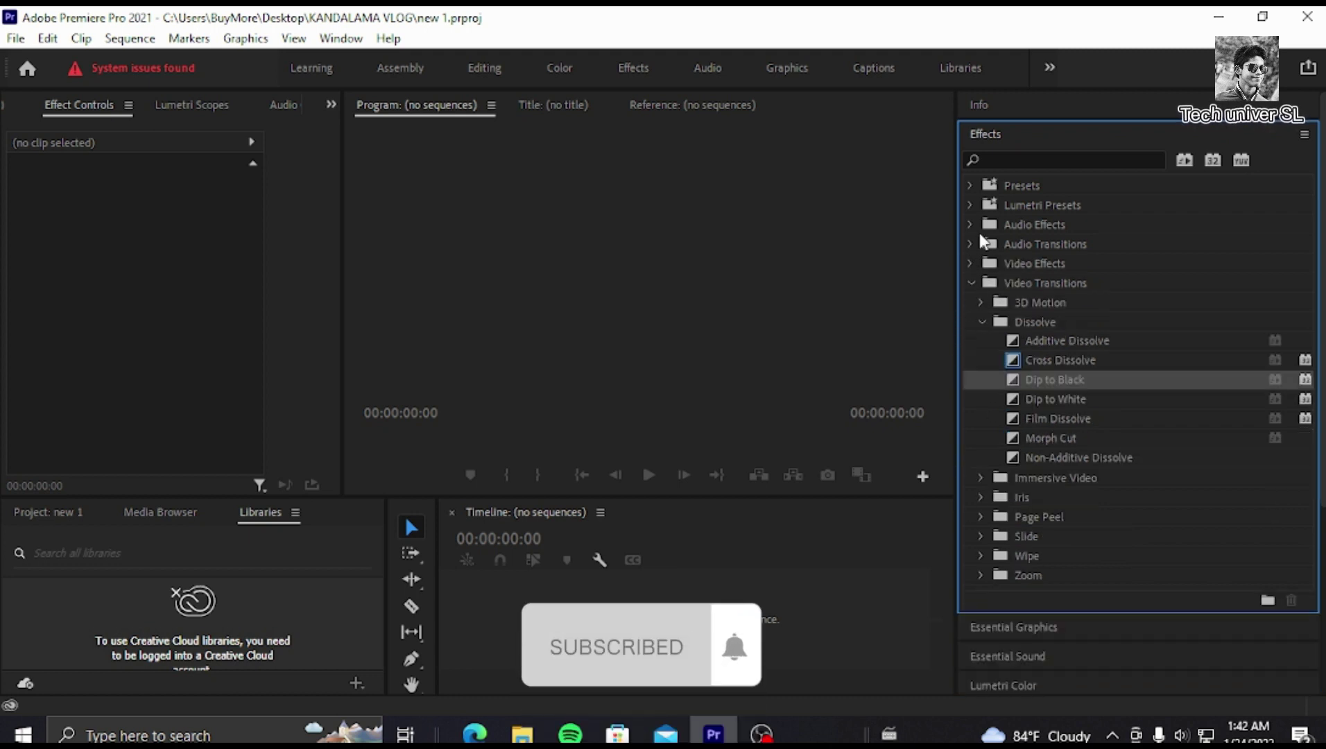
click(996, 278)
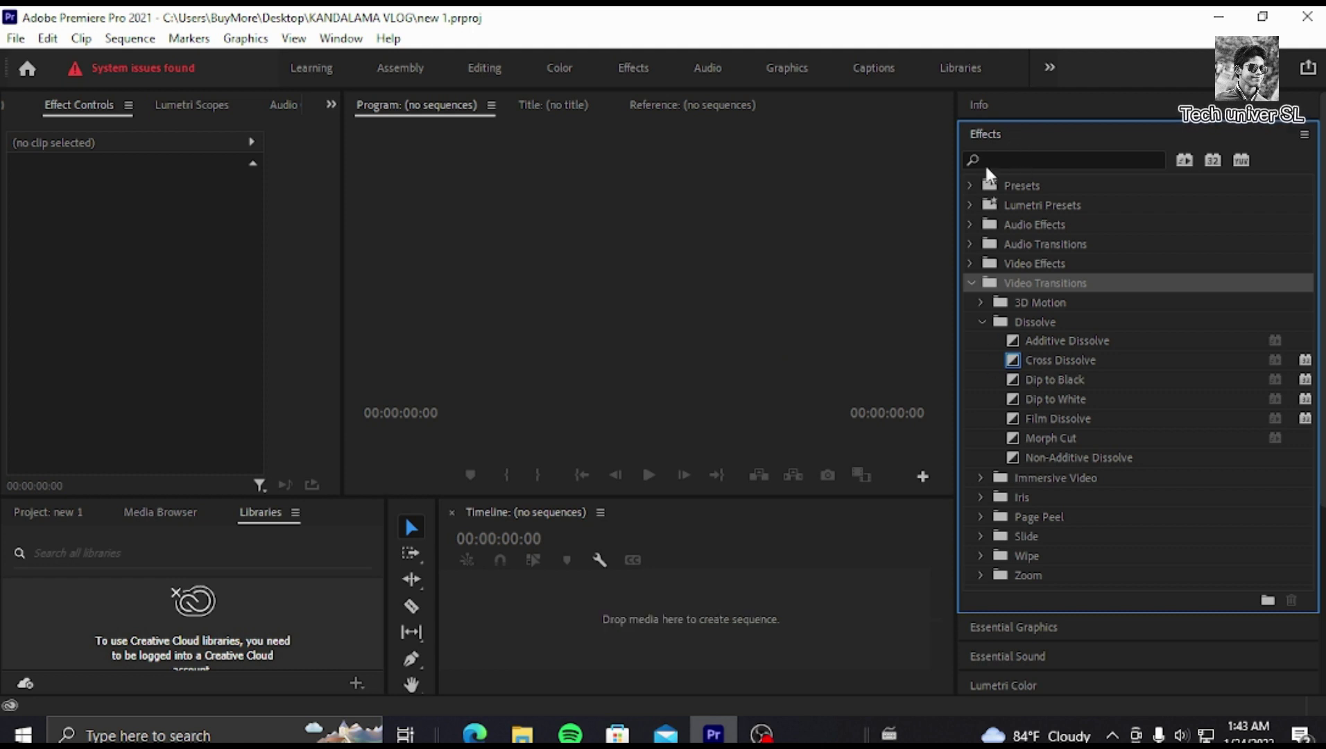
Search the effects for "video" and clear the search
click(1026, 158)
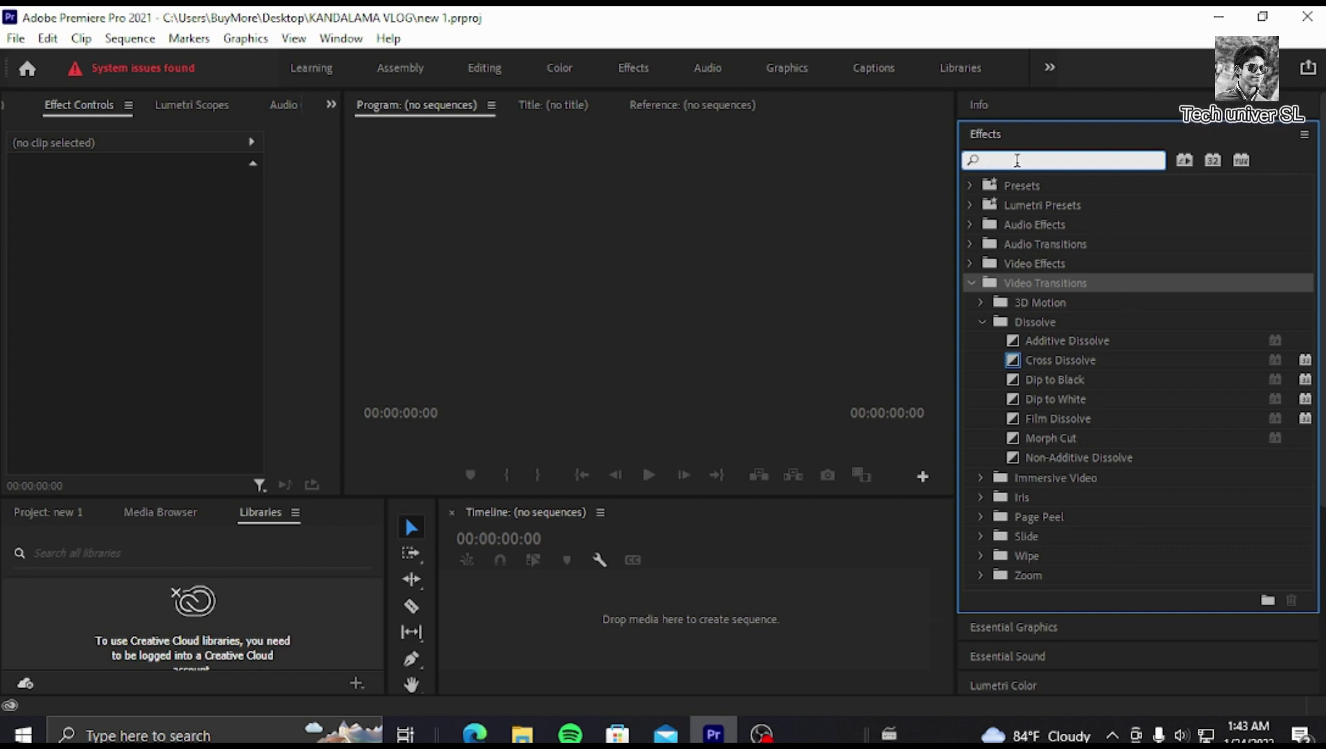
text(video)
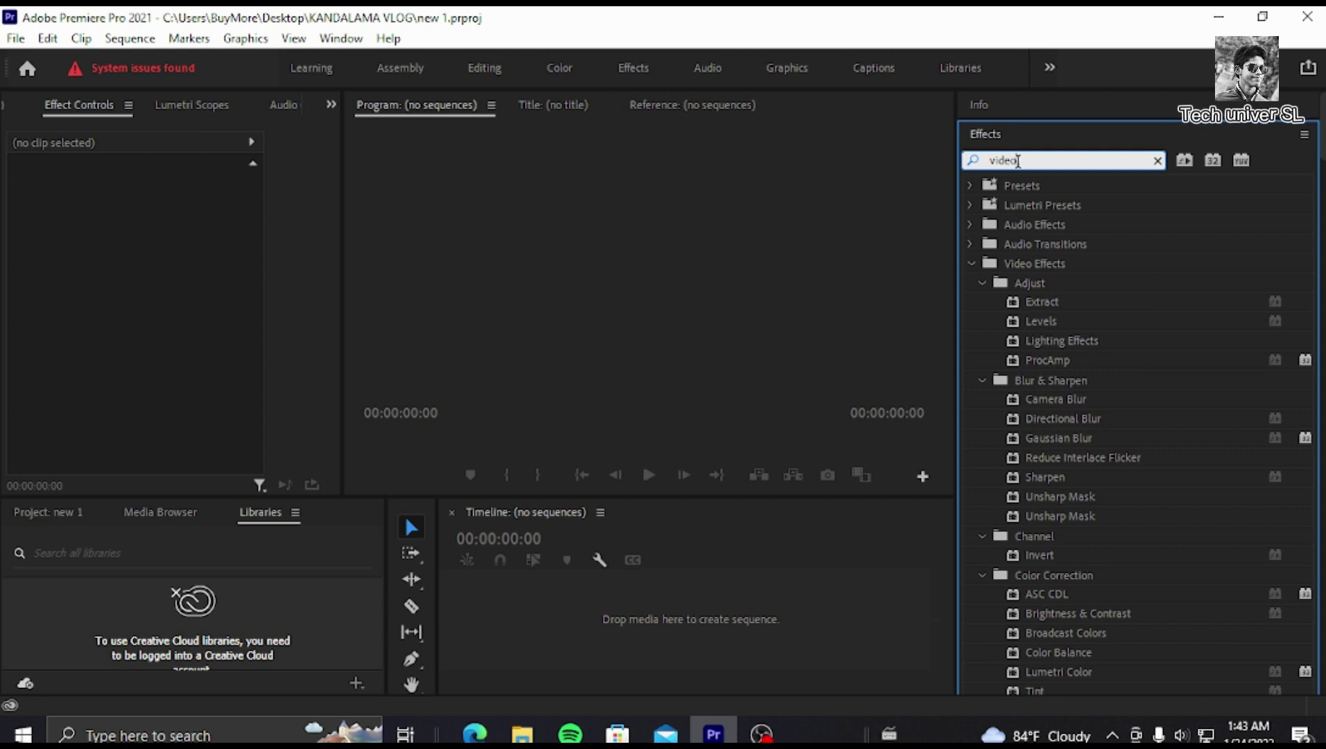
click(1157, 161)
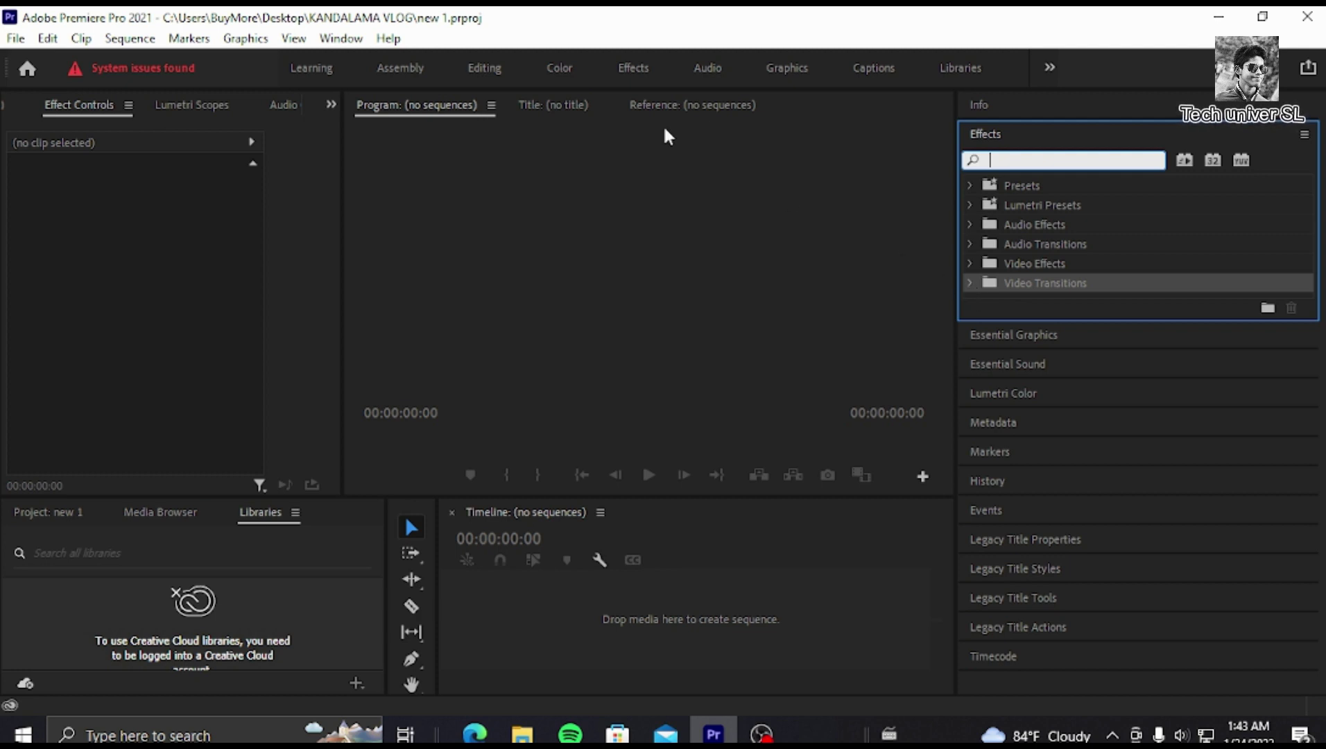
Switch to File Explorer and place the video folder of local disk (D:) beside the shrunken Premiere Pro window
drag(665, 17, 827, 106)
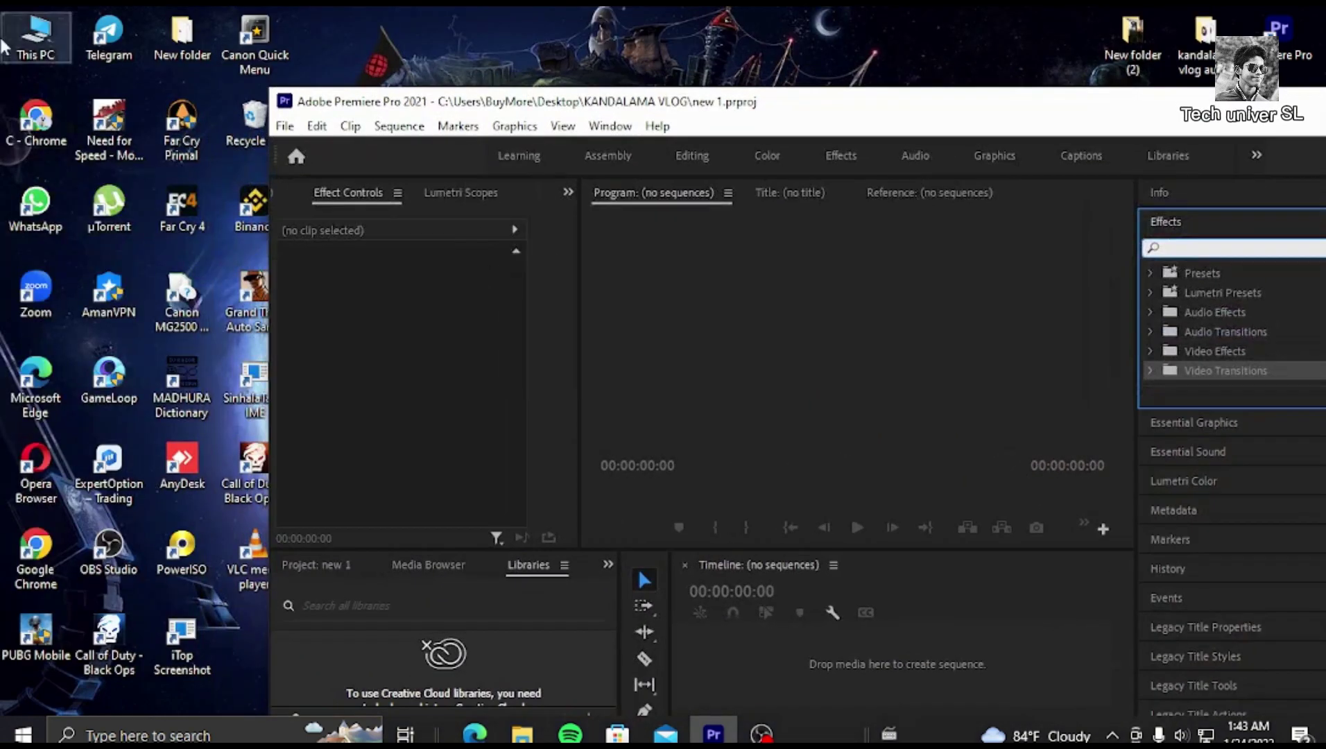
double_click(35, 34)
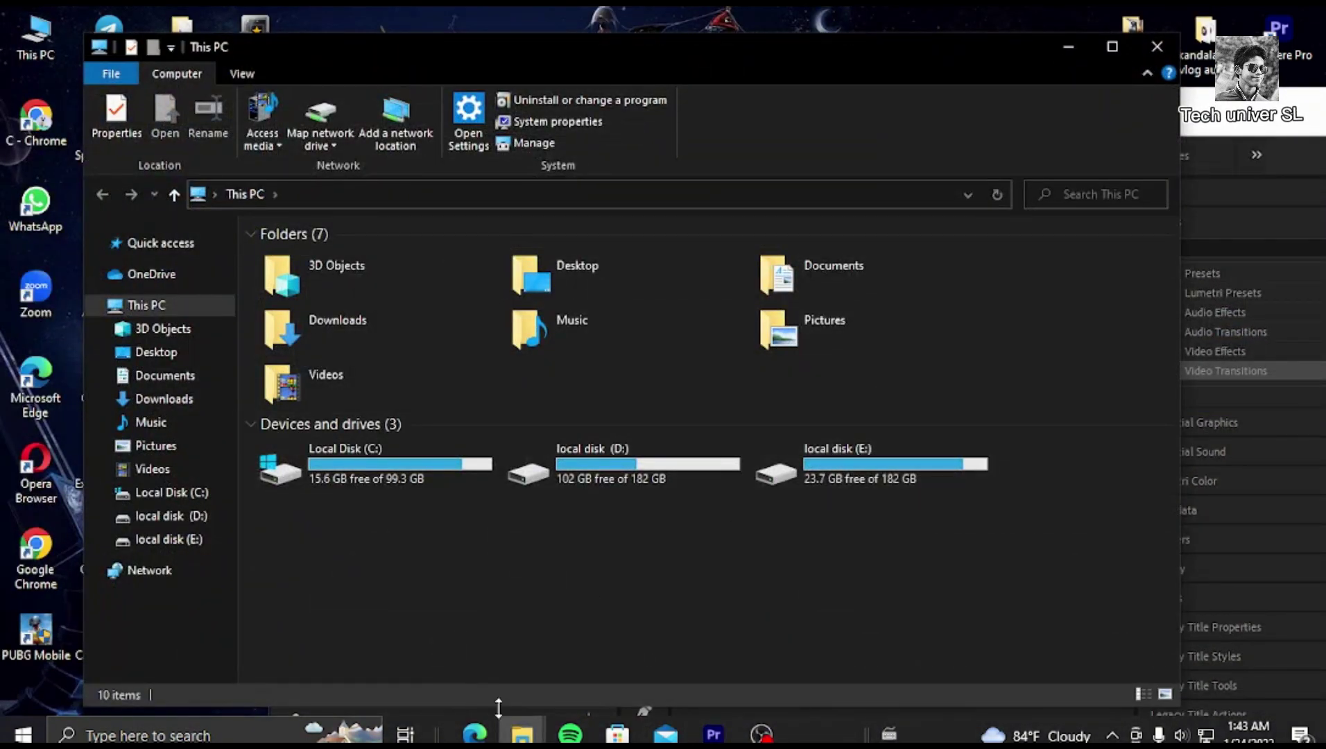
click(521, 732)
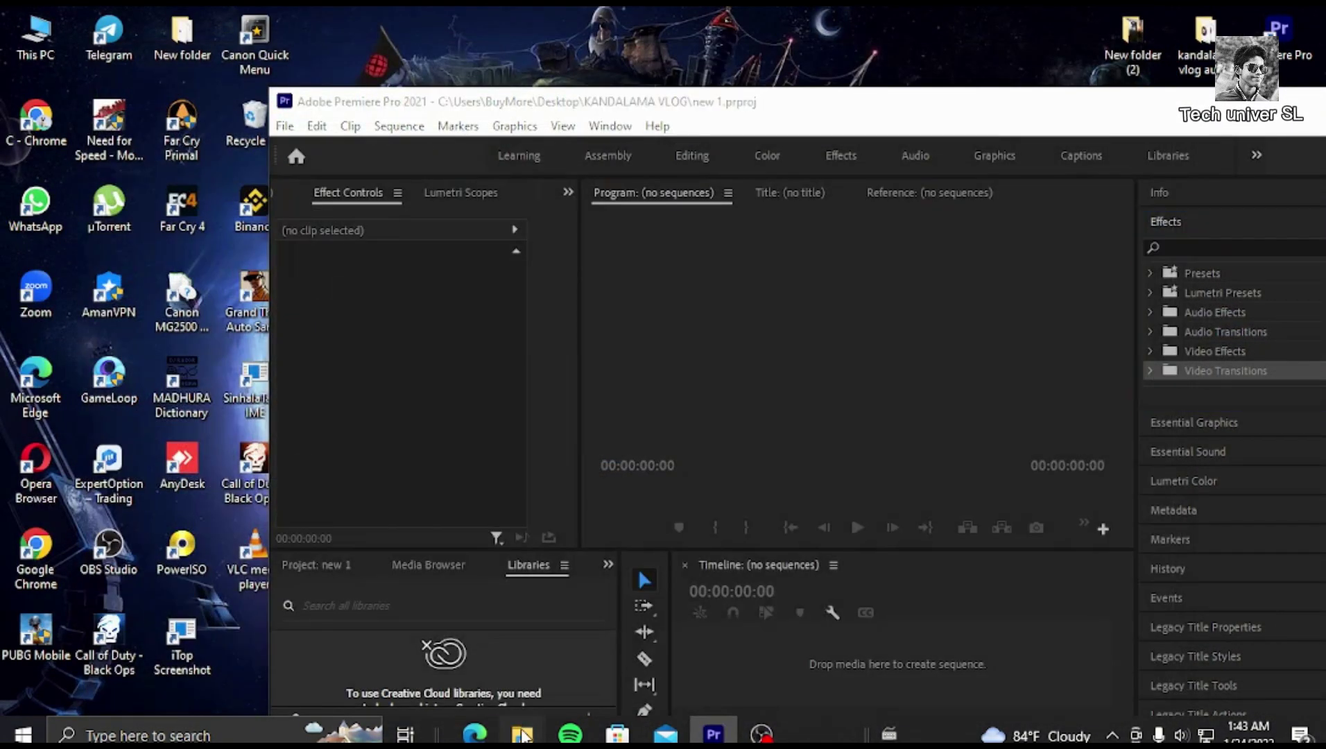
mouse_move(521, 732)
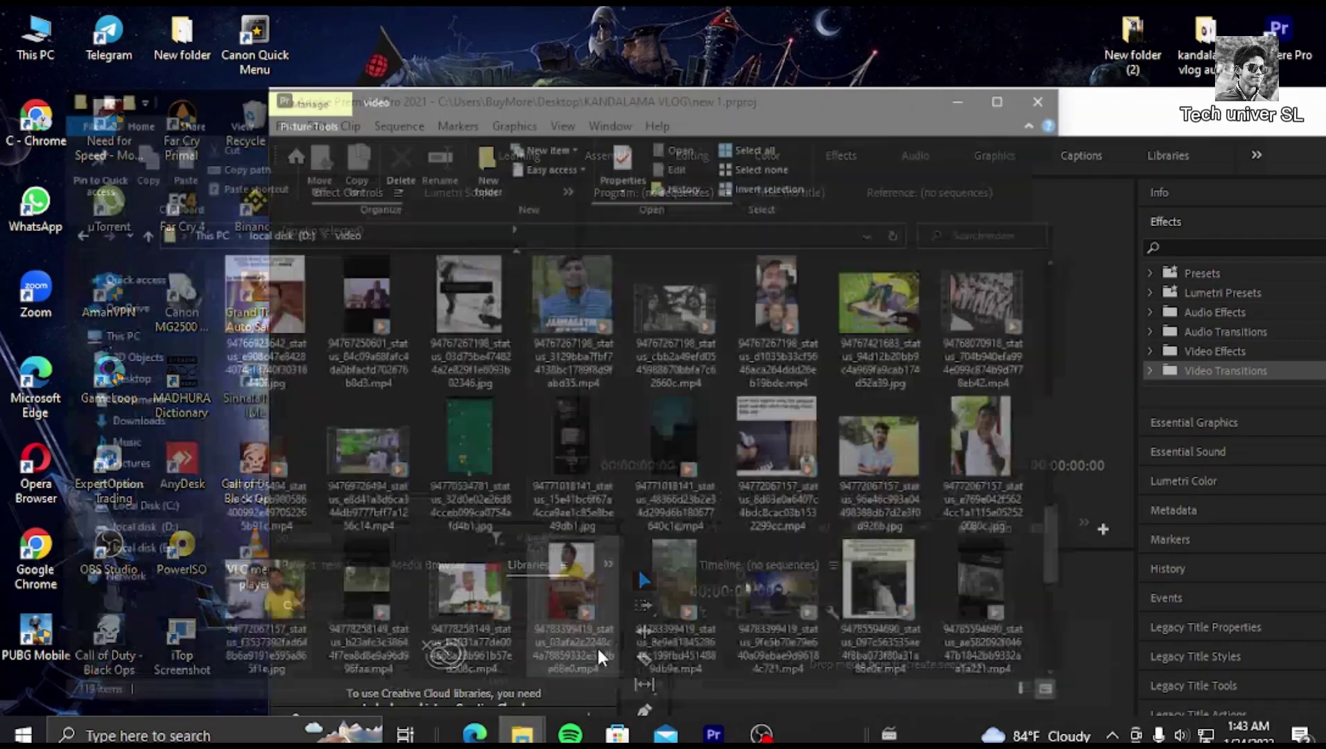
click(596, 645)
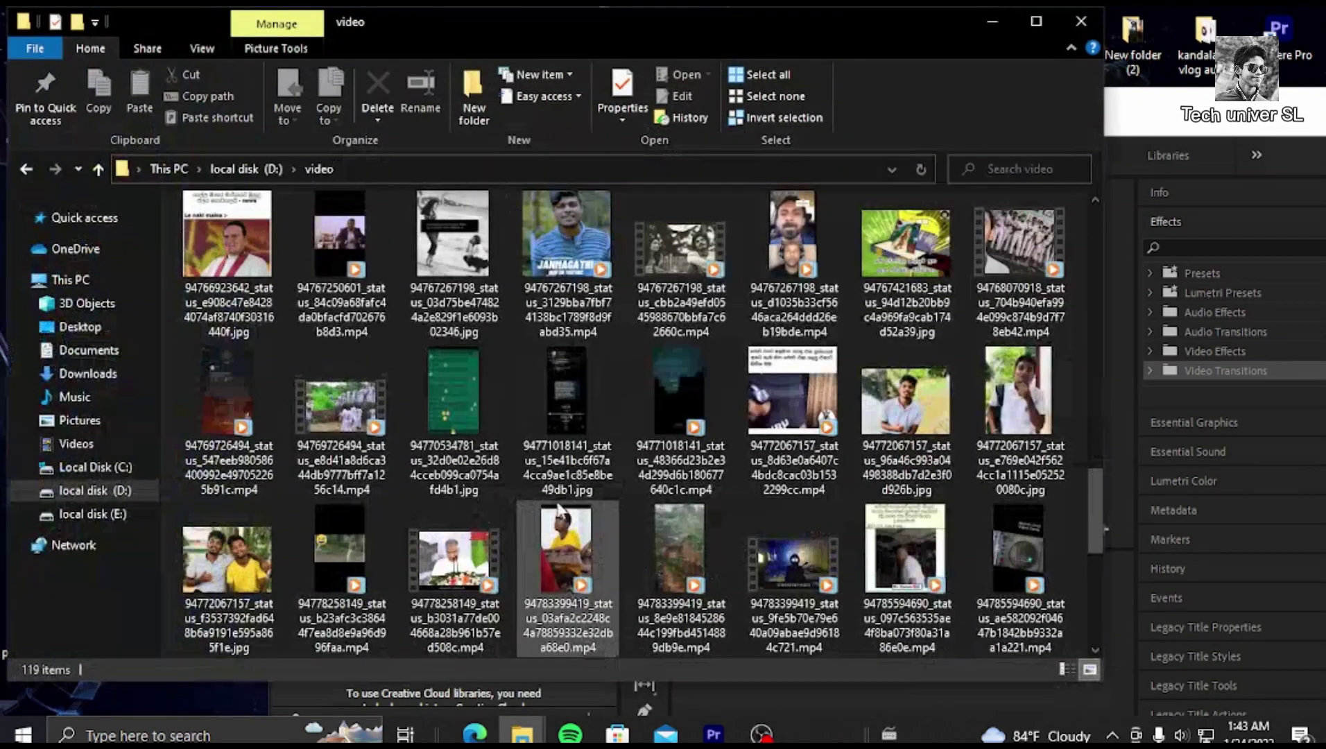
drag(663, 24, 1187, 59)
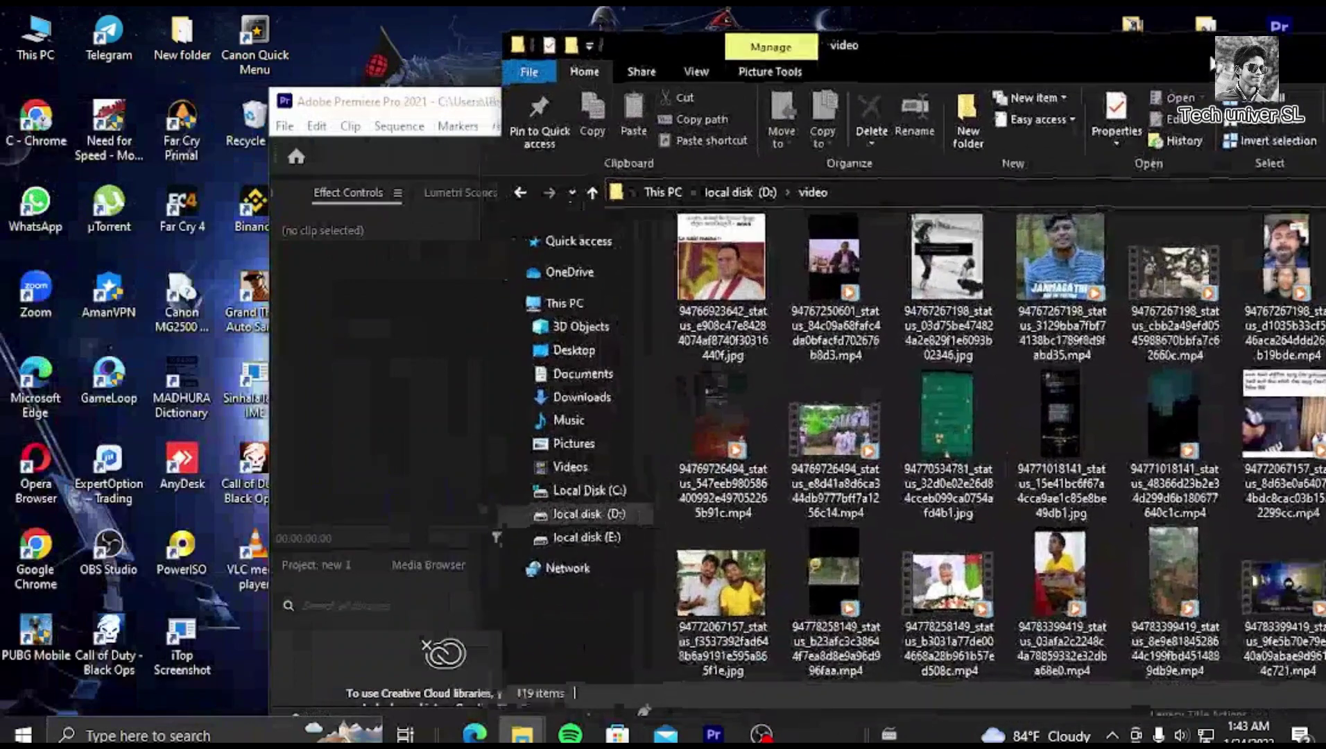
Import the MP4 clip of the hooded figure in the neon-lit bedroom from the video folder into the project new 1
drag(1282, 597, 341, 663)
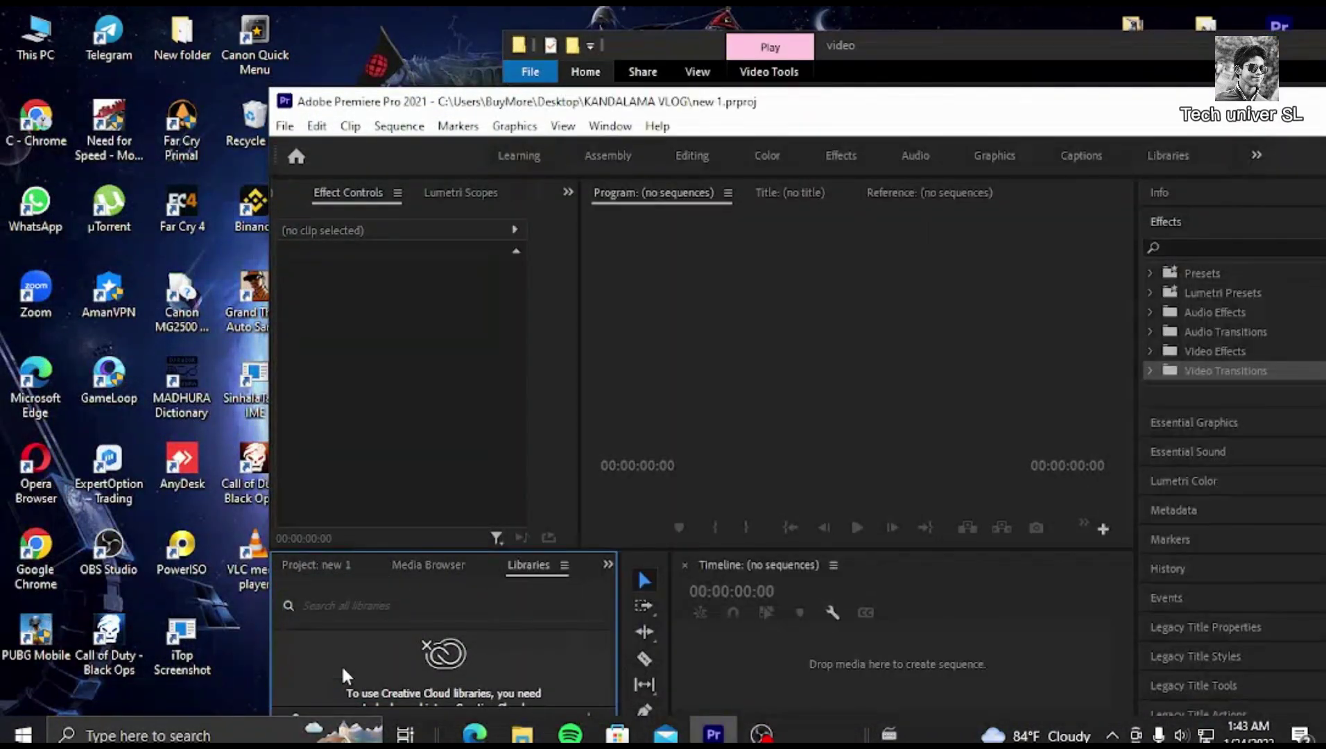
click(328, 558)
drag(1147, 125, 700, 120)
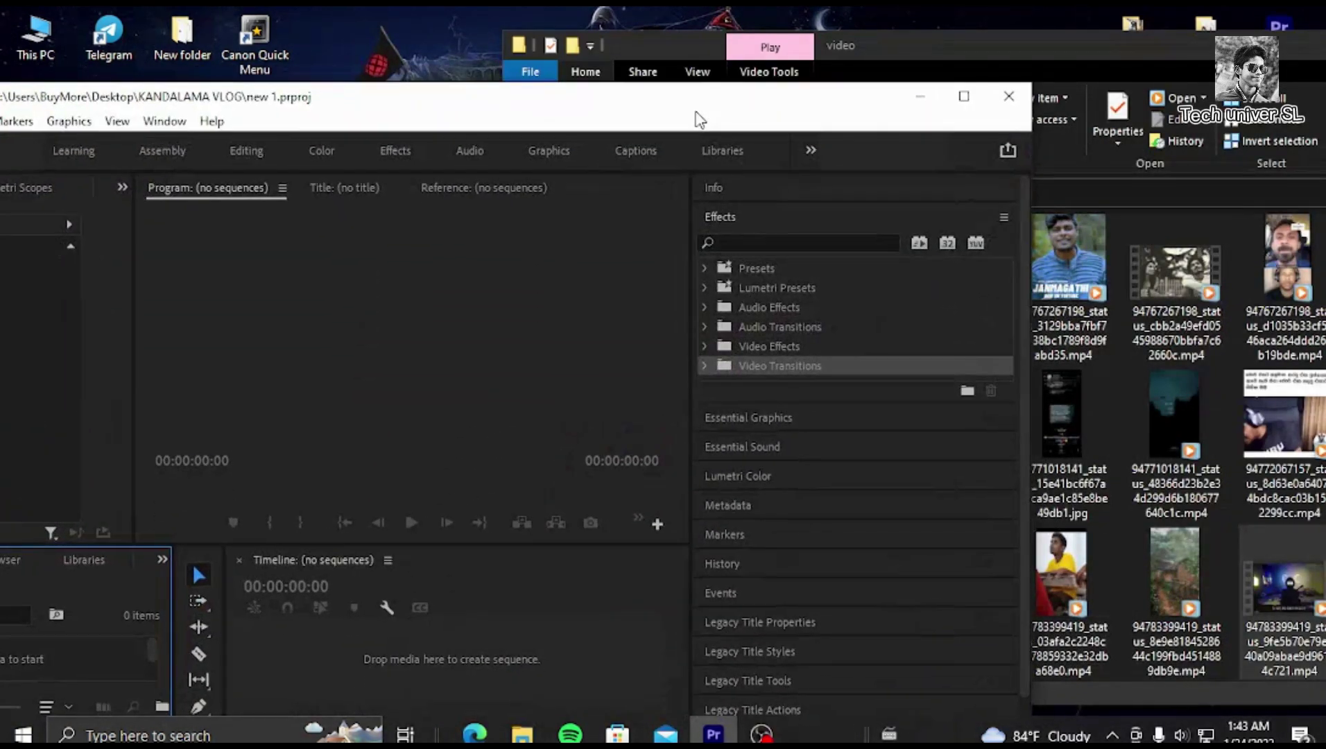
click(1059, 46)
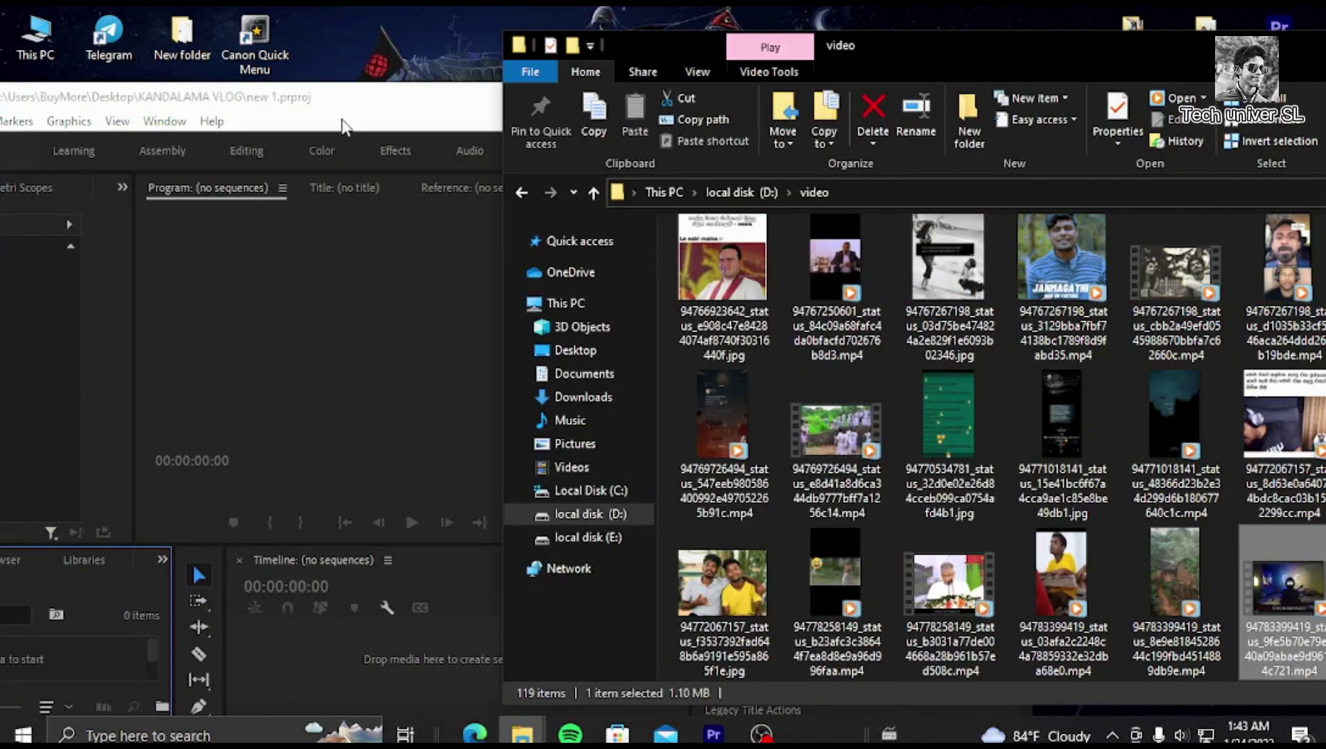
drag(340, 98, 368, 59)
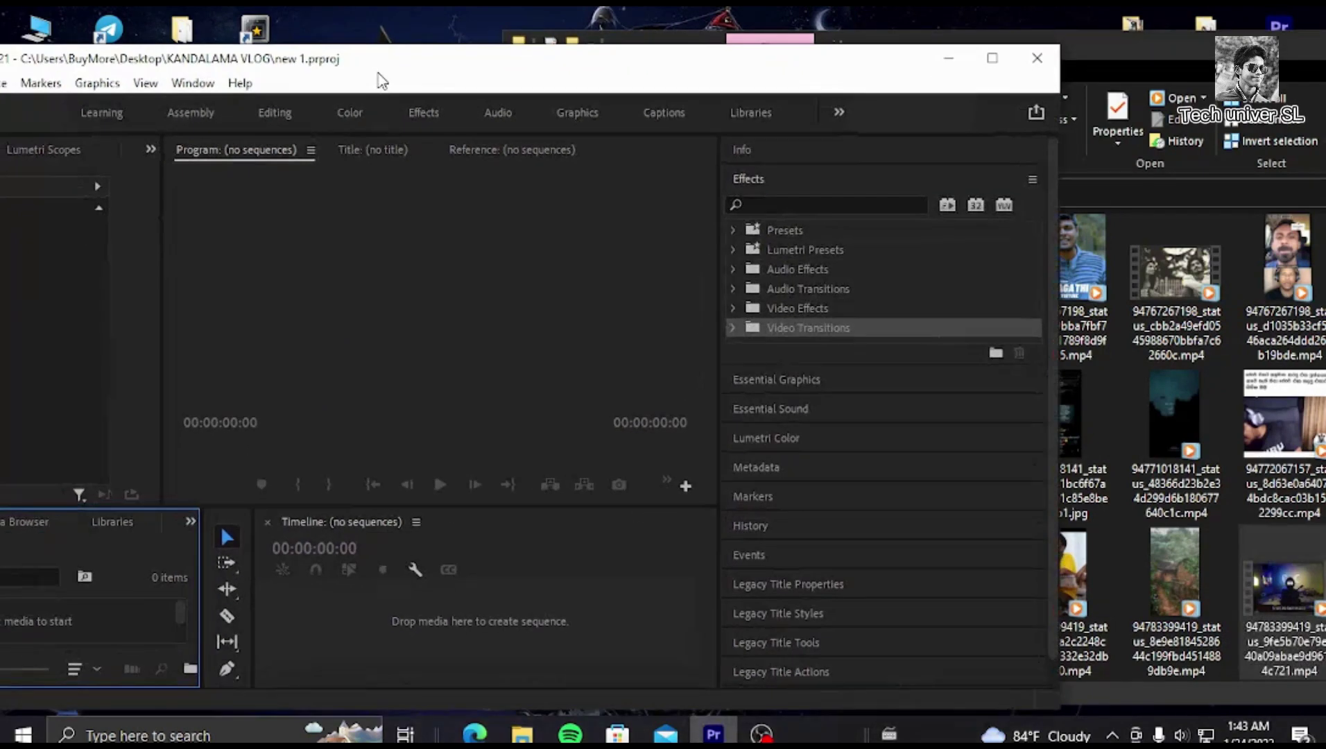
click(1105, 51)
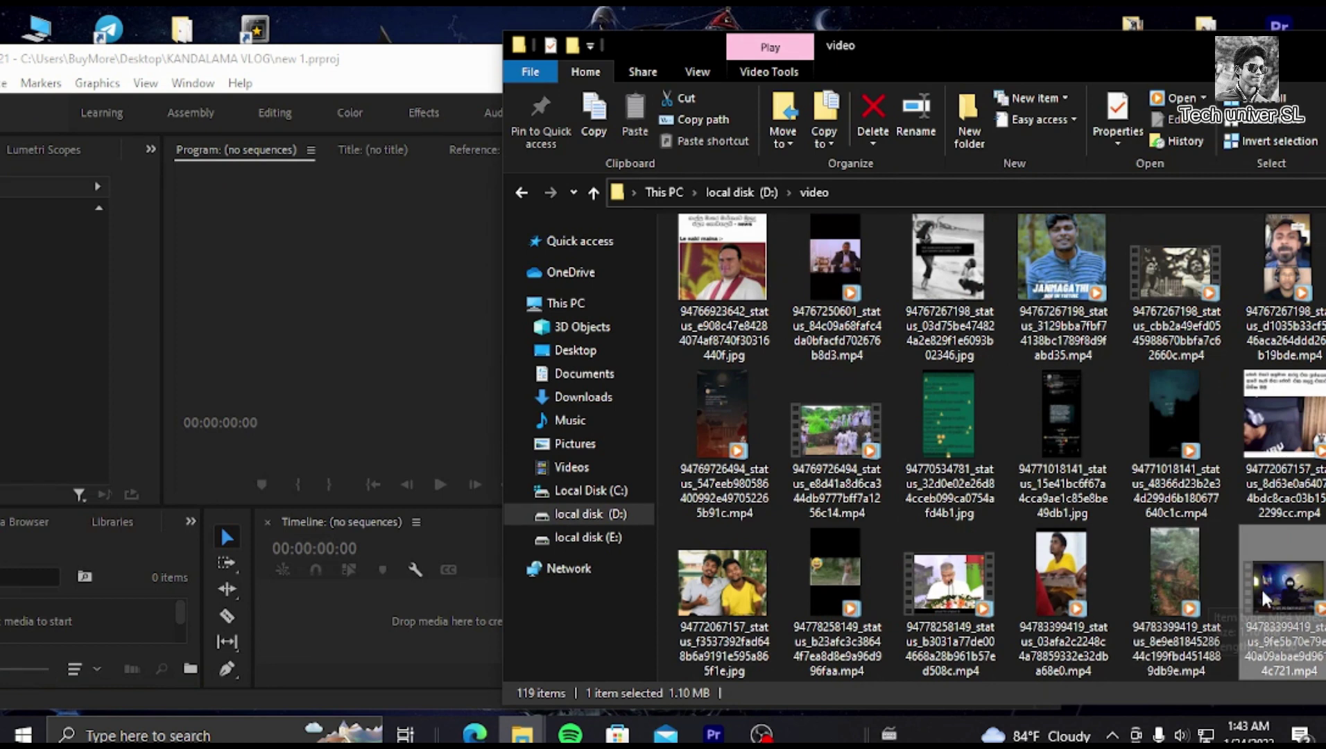
drag(1261, 586, 93, 637)
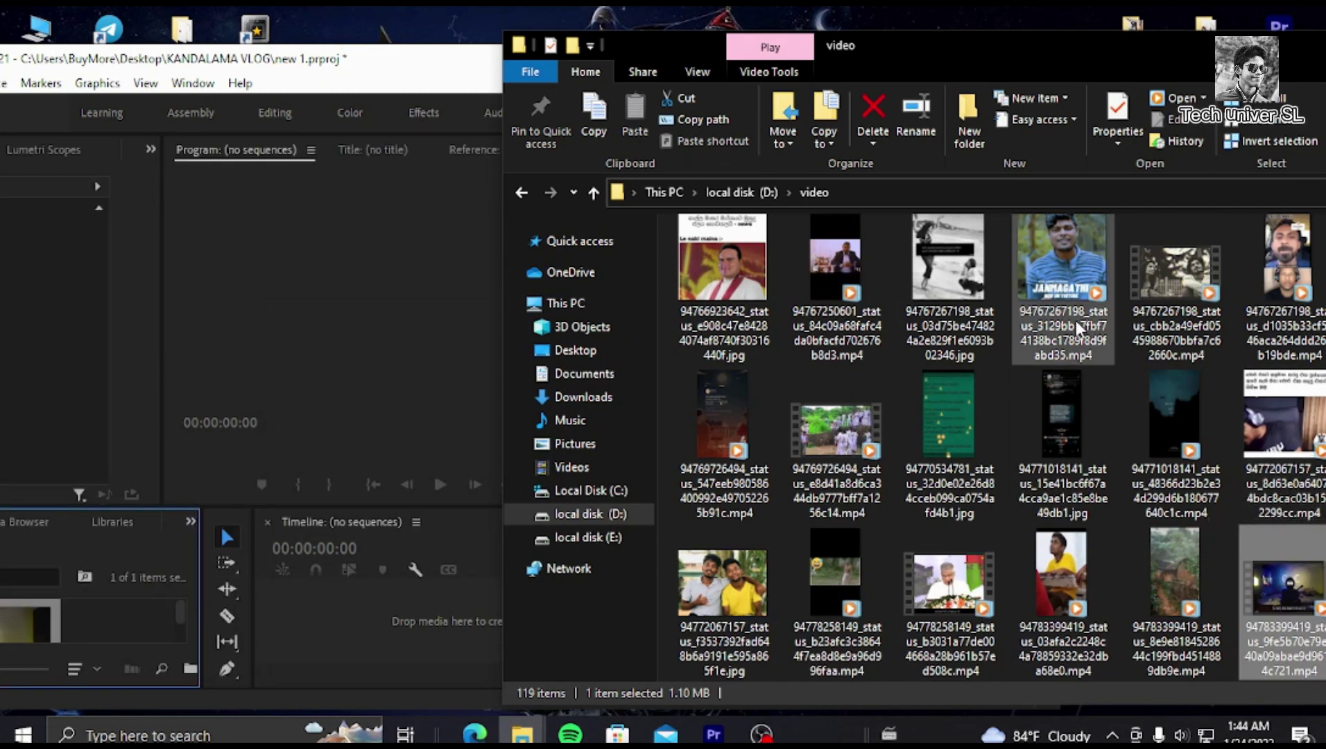
Import the MP4 clip of the brick house in the forest into the project and maximize the Premiere Pro window
scroll(879, 454, up, 1)
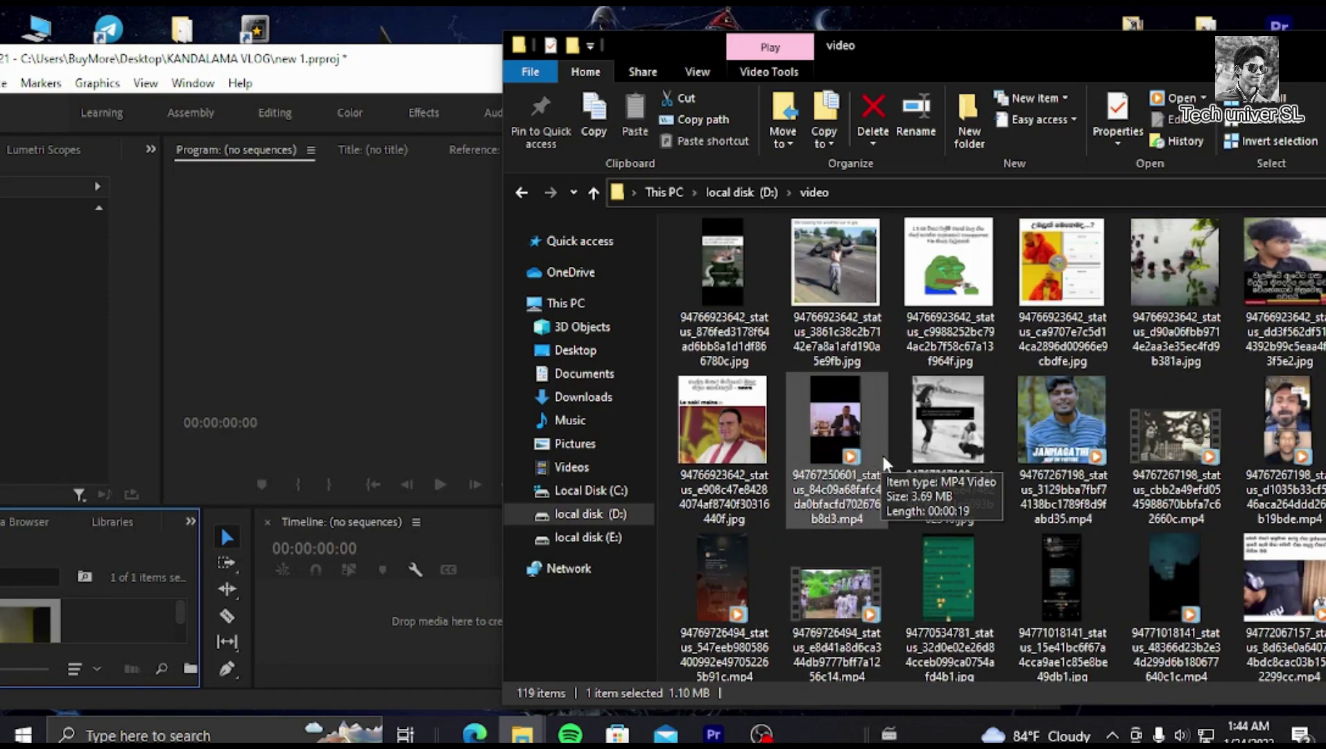
scroll(882, 456, down, 2)
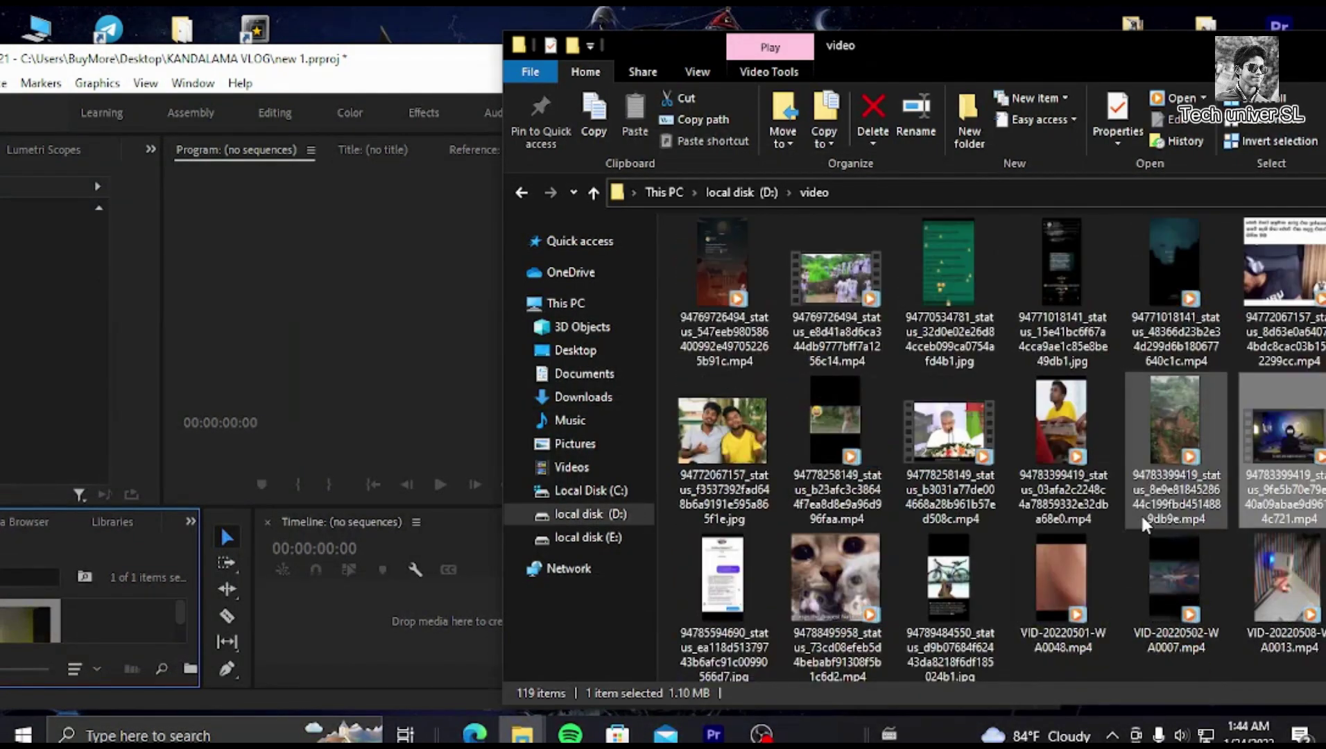
drag(1210, 469, 101, 637)
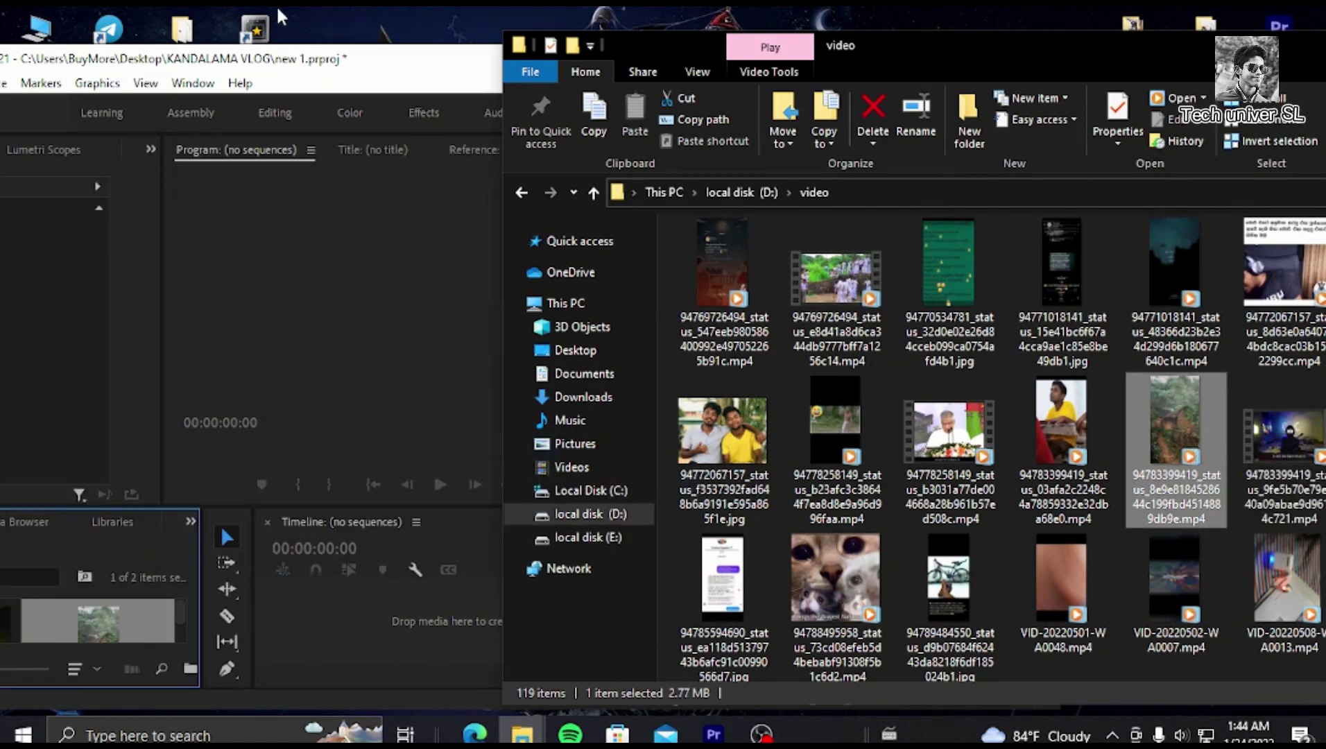
drag(277, 7, 291, 3)
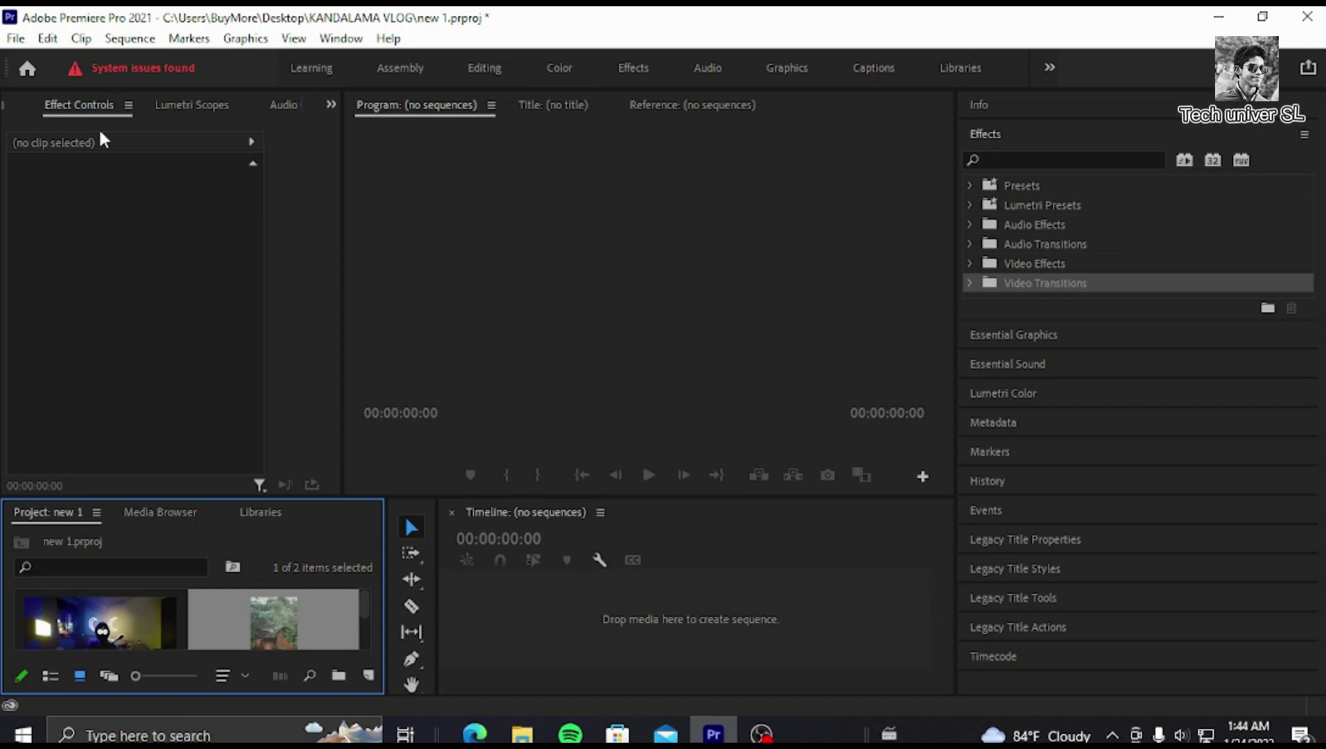
Load the hooded-figure clip into the Source Monitor and play its beginning briefly
click(332, 104)
click(344, 126)
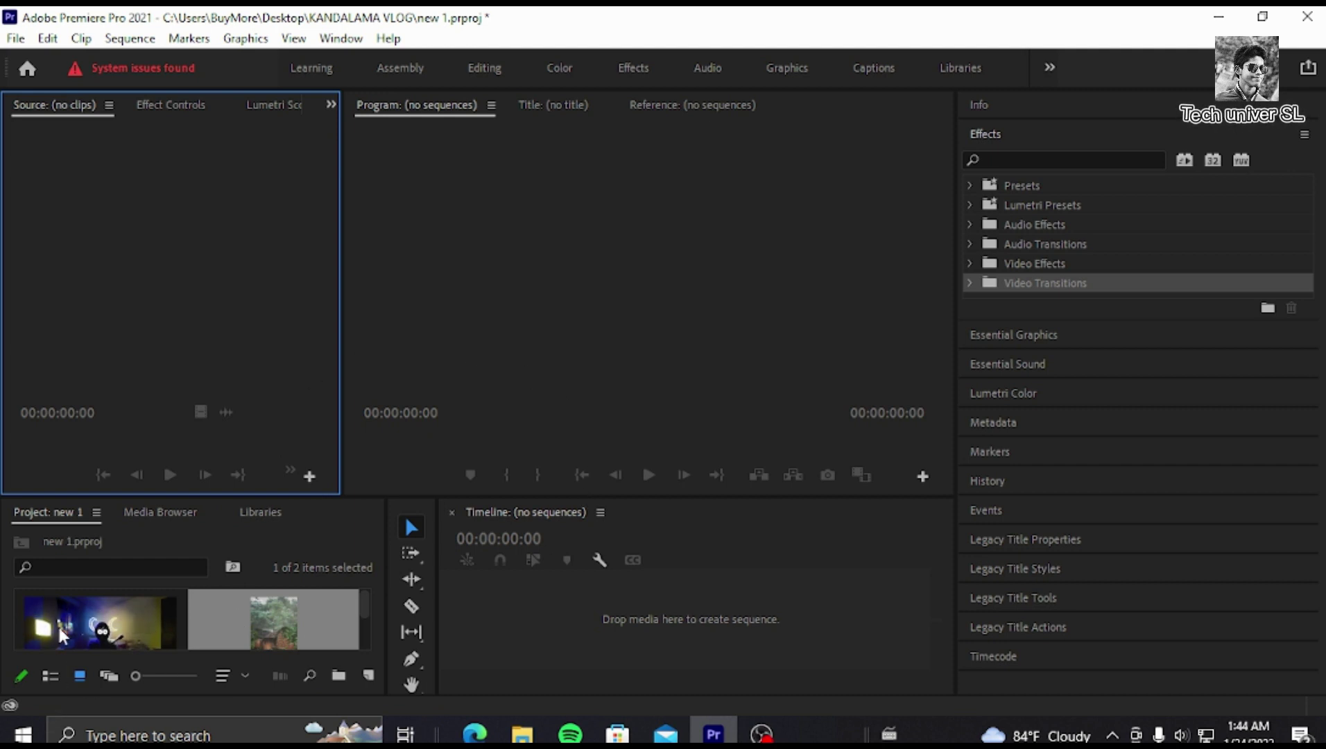
drag(58, 624, 116, 419)
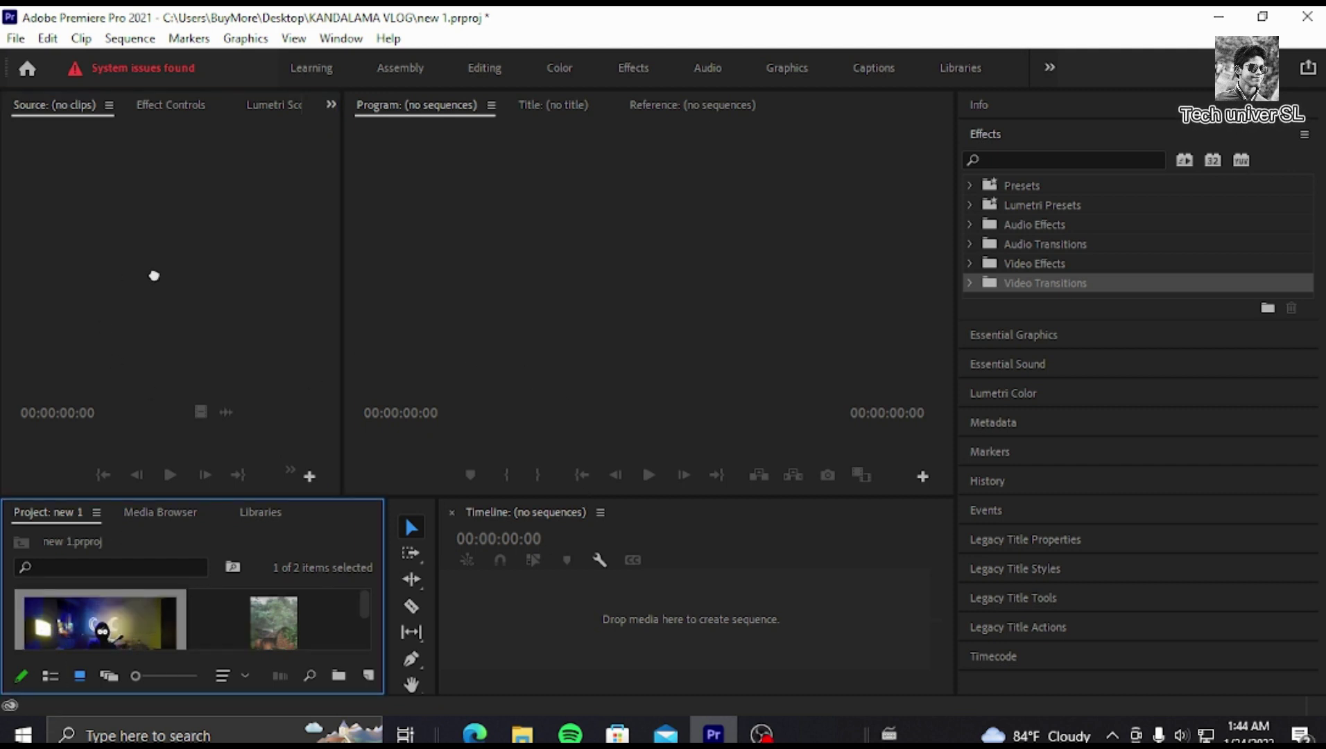
drag(154, 273, 154, 278)
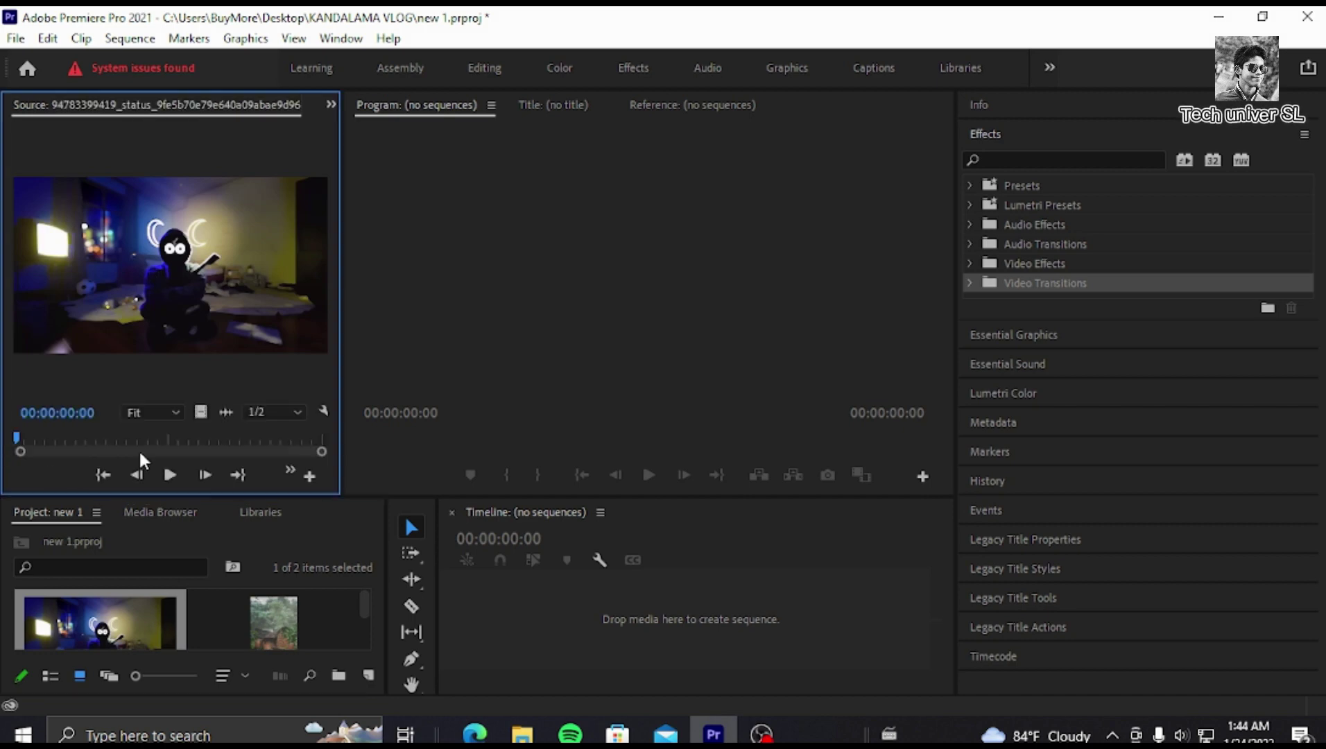
click(170, 474)
click(172, 476)
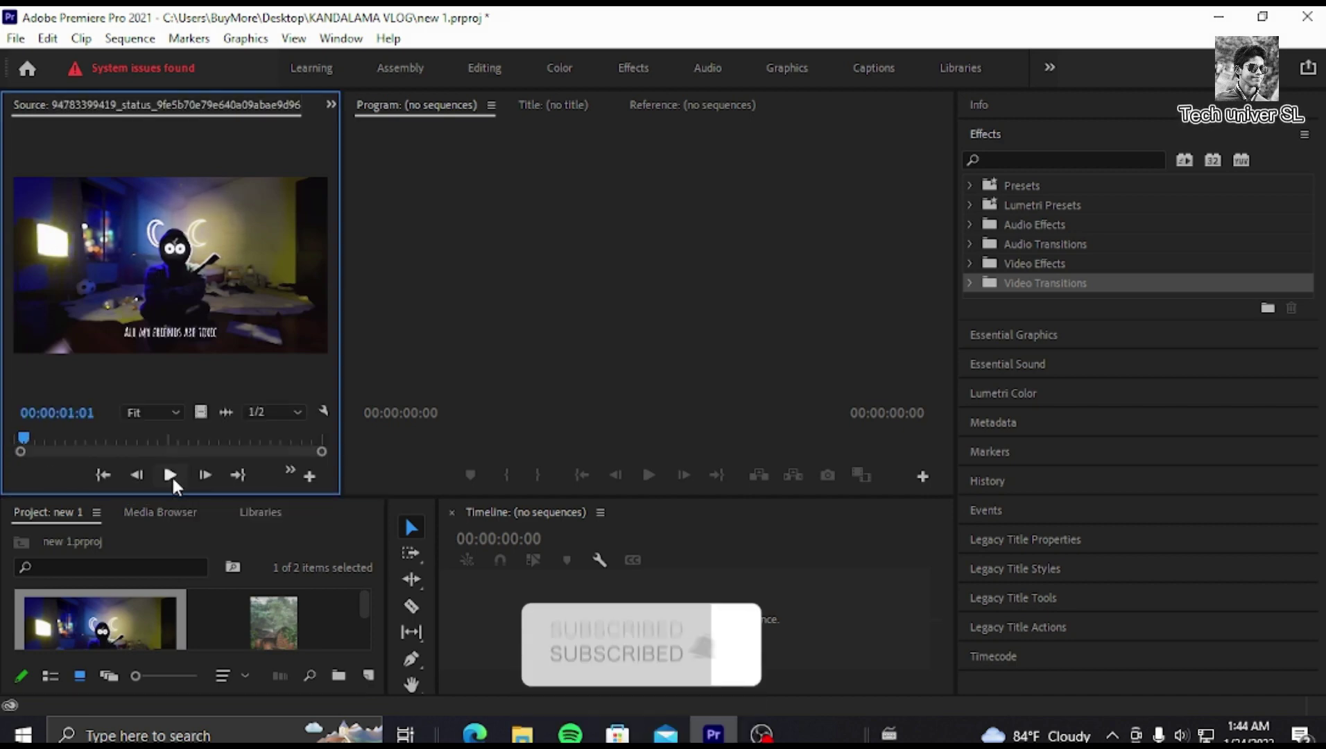
Widen the Source Monitor and mark the hooded-figure clip's Out point at 00:00:08:22
drag(23, 437, 23, 435)
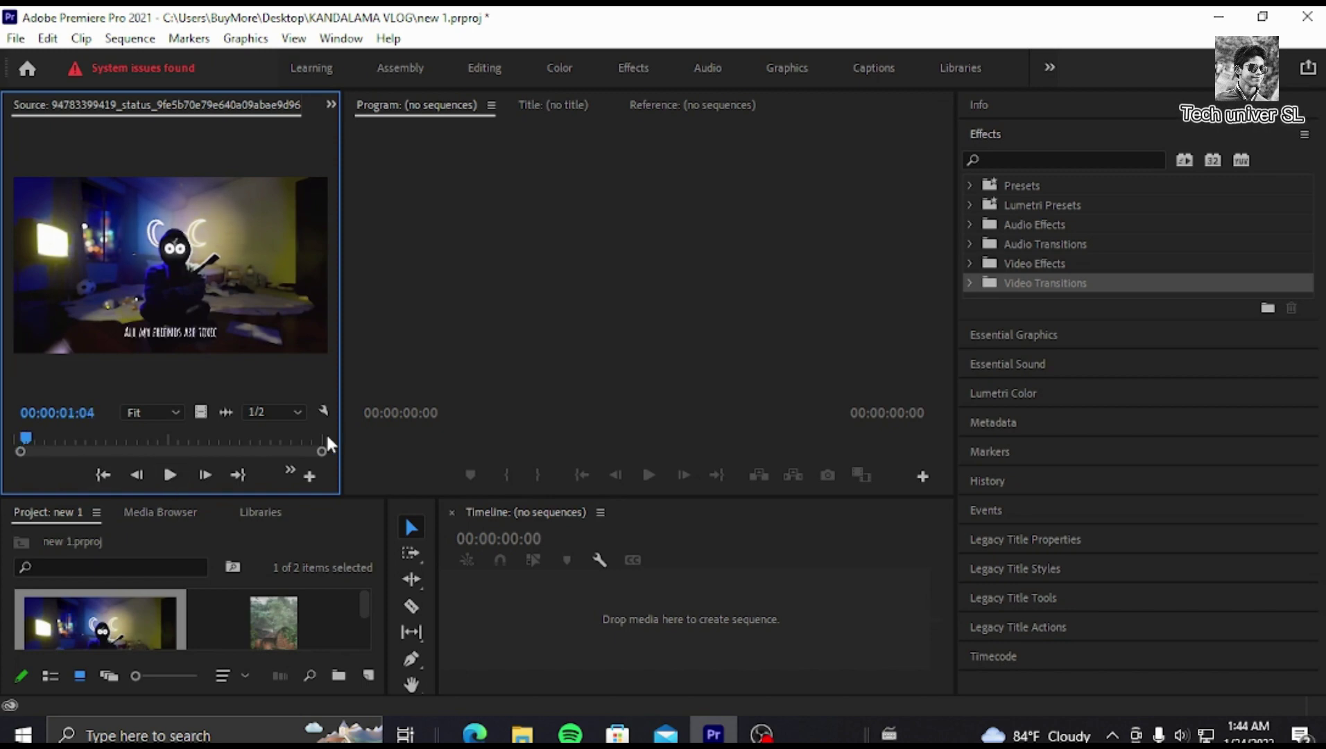
drag(340, 414, 534, 392)
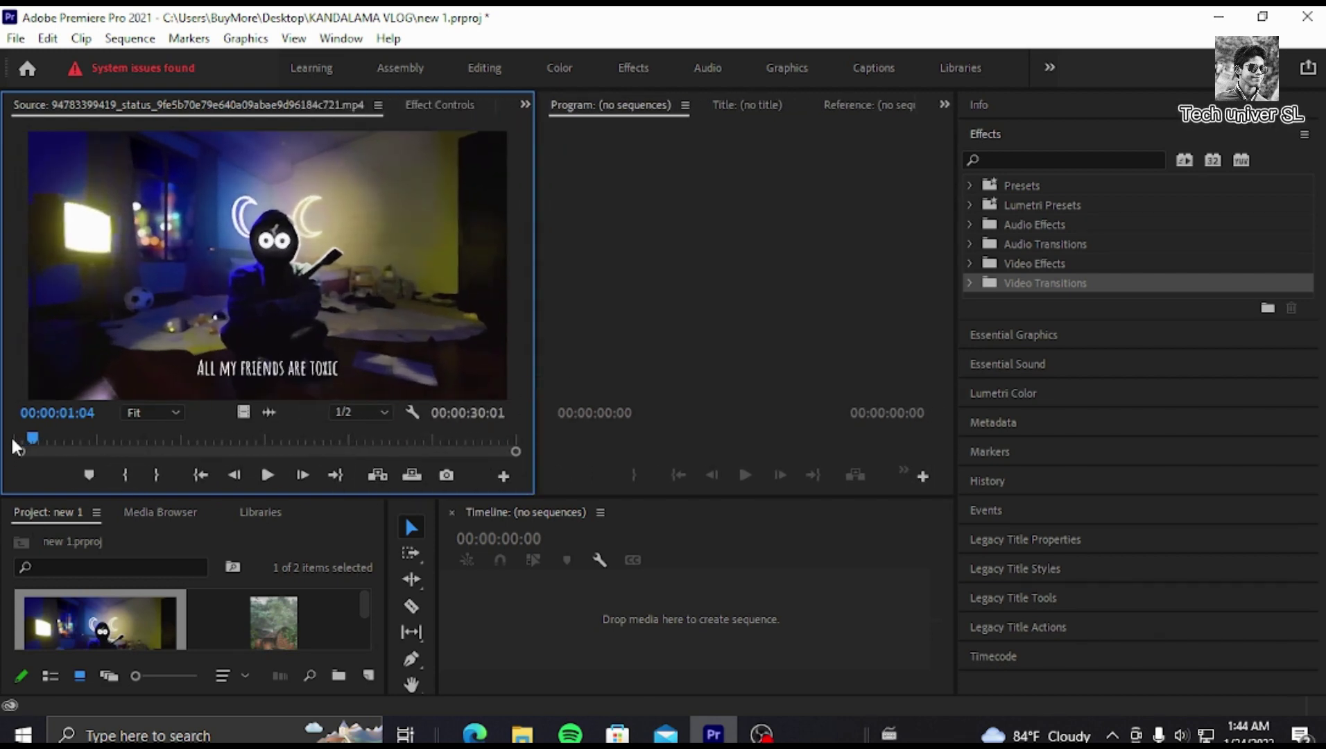
drag(32, 437, 161, 433)
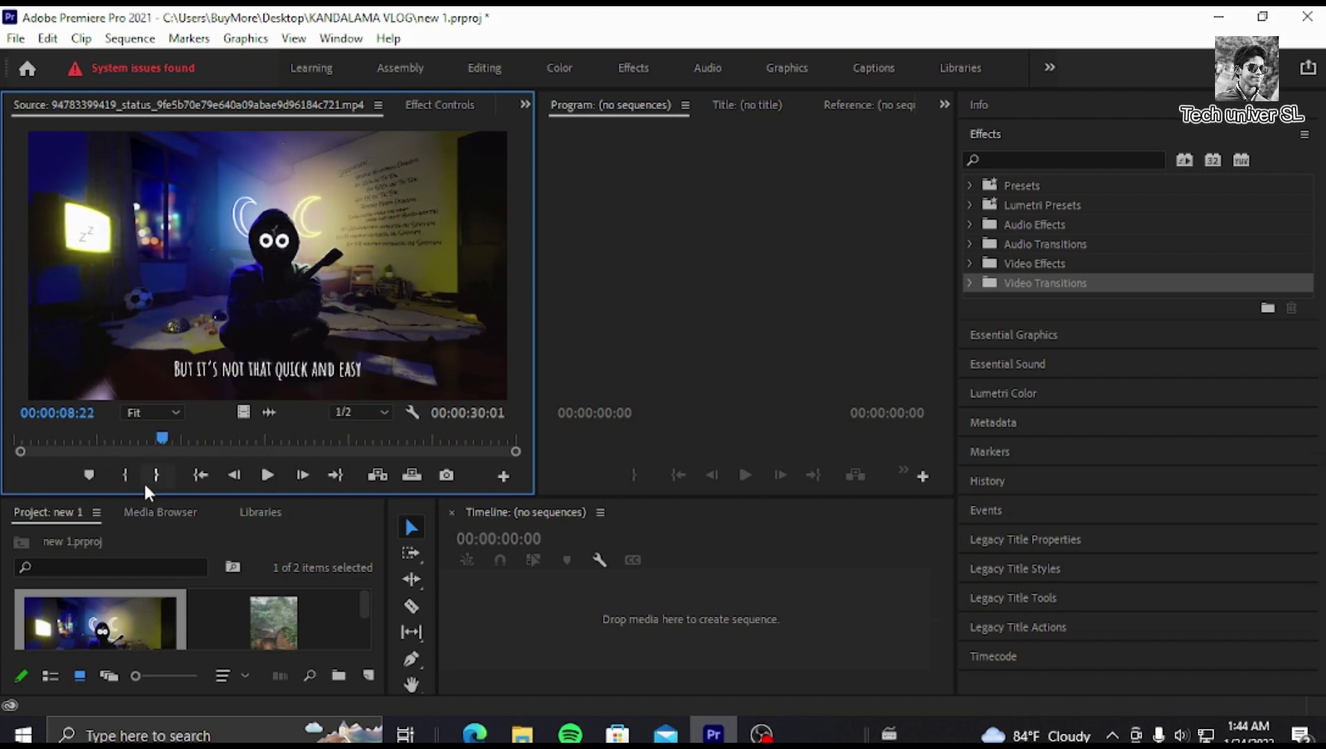
click(154, 478)
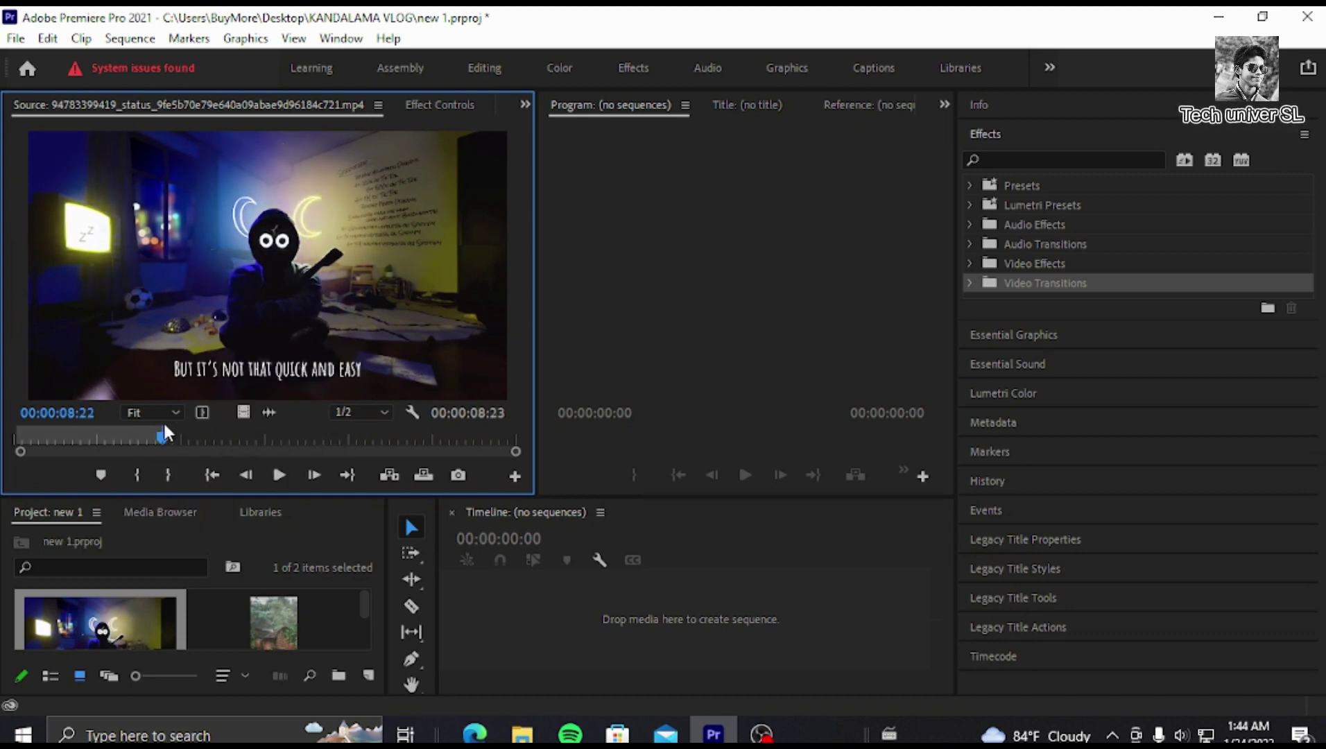
Create a sequence from the trimmed hooded-figure clip in the empty timeline and narrow the Source Monitor
drag(220, 345, 540, 576)
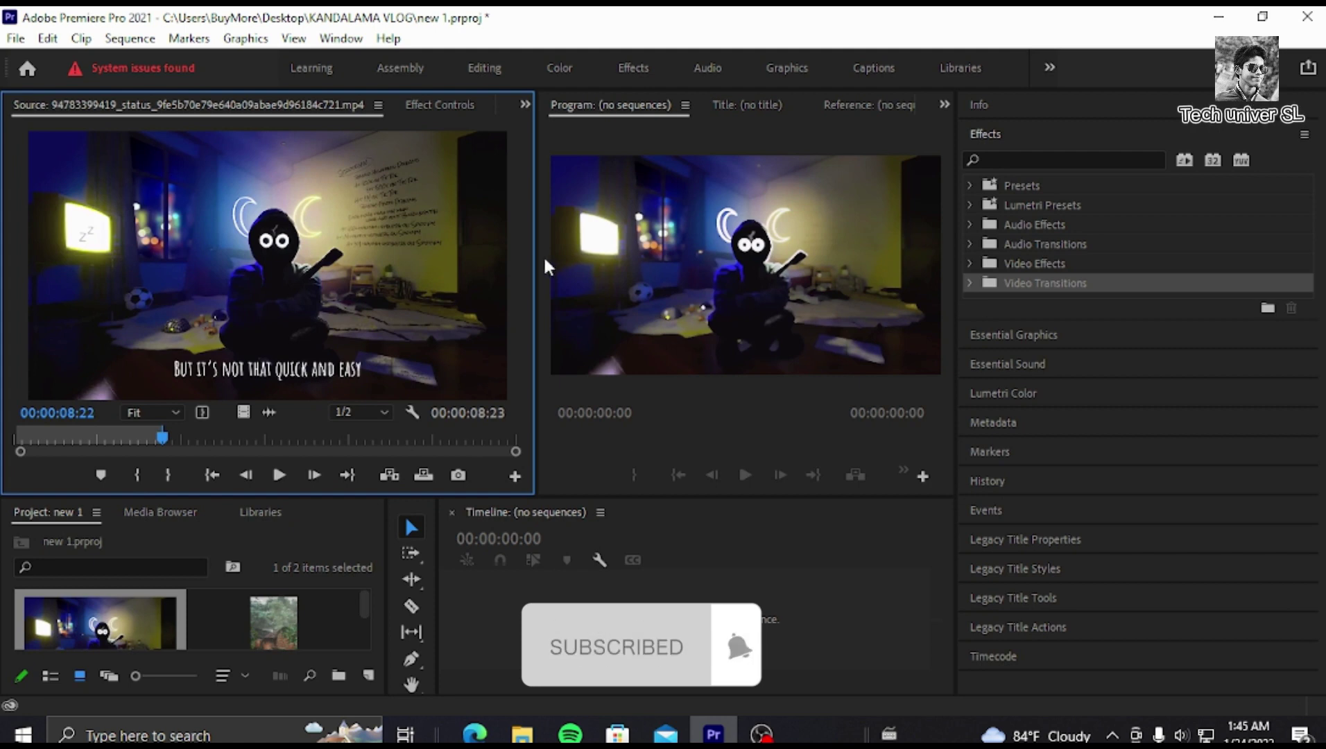
drag(540, 267, 272, 248)
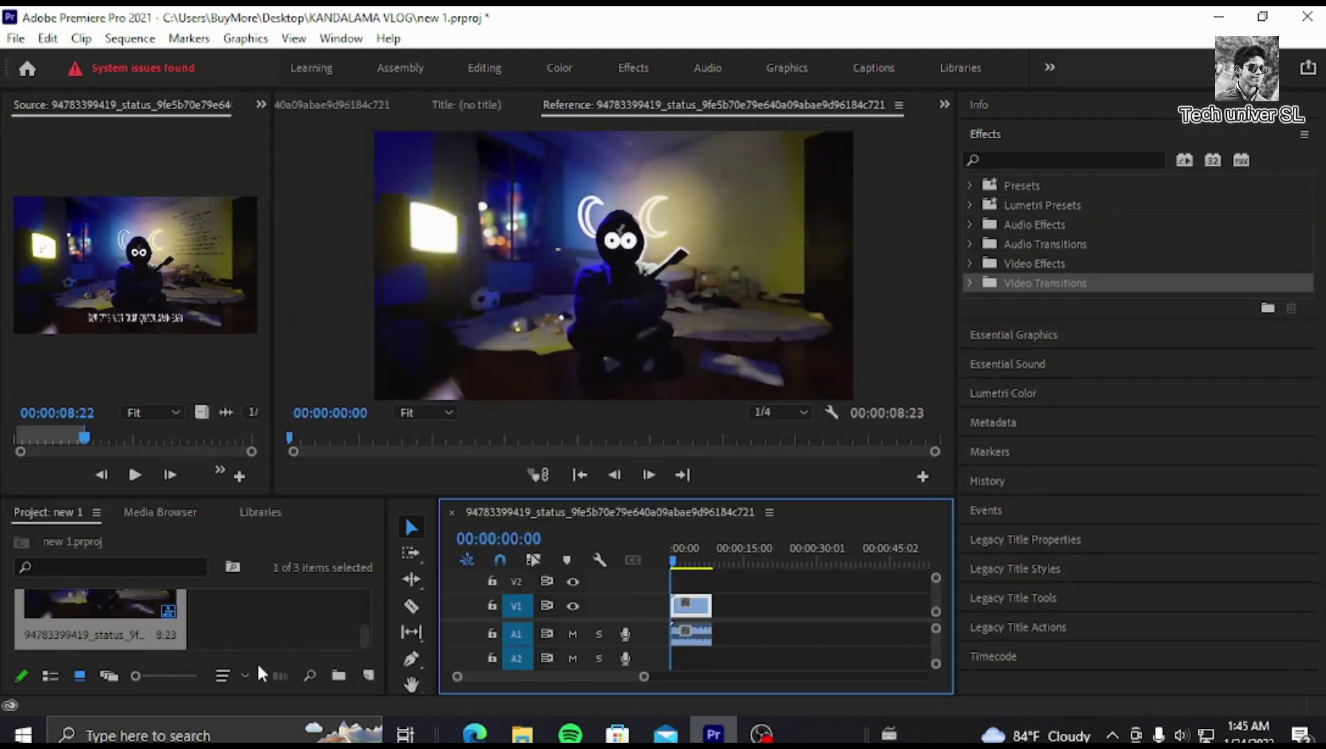
Load the forest-house clip into the Source Monitor, place it directly after the first clip on track V1 and select it
double_click(233, 615)
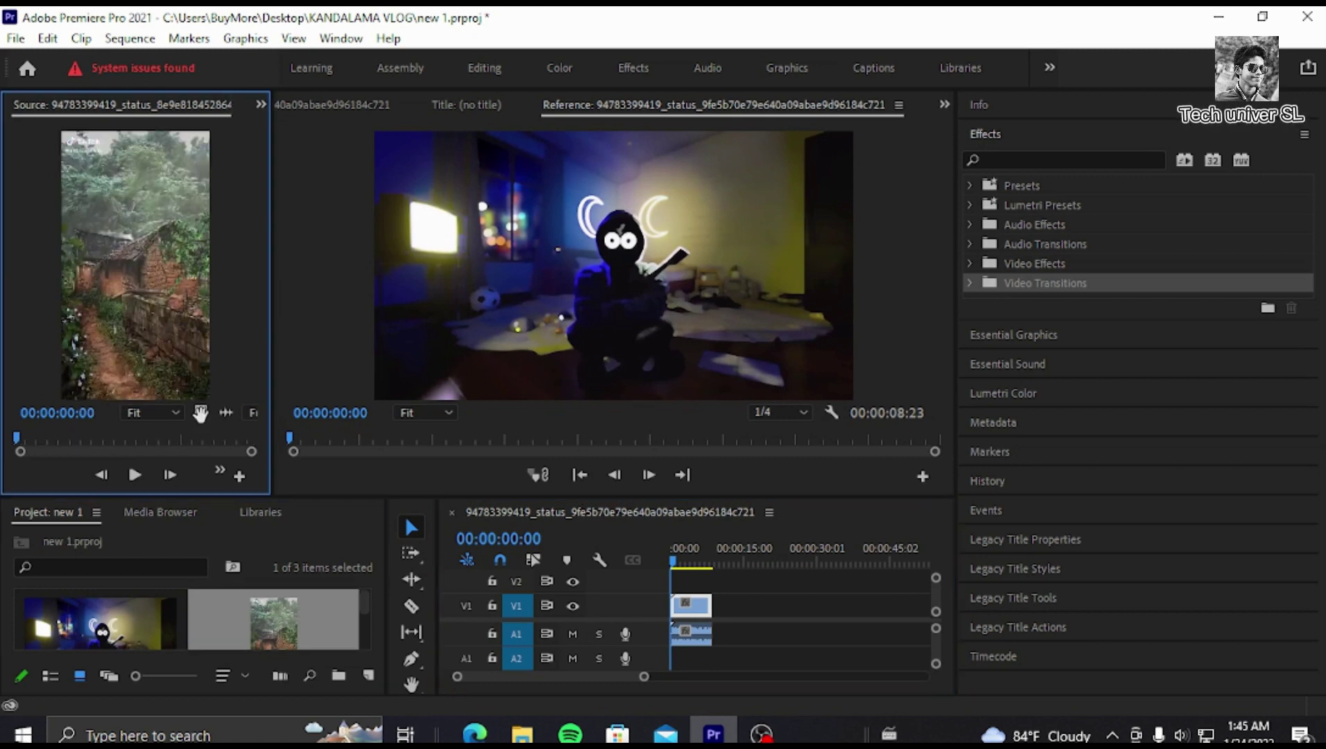
drag(192, 280, 718, 601)
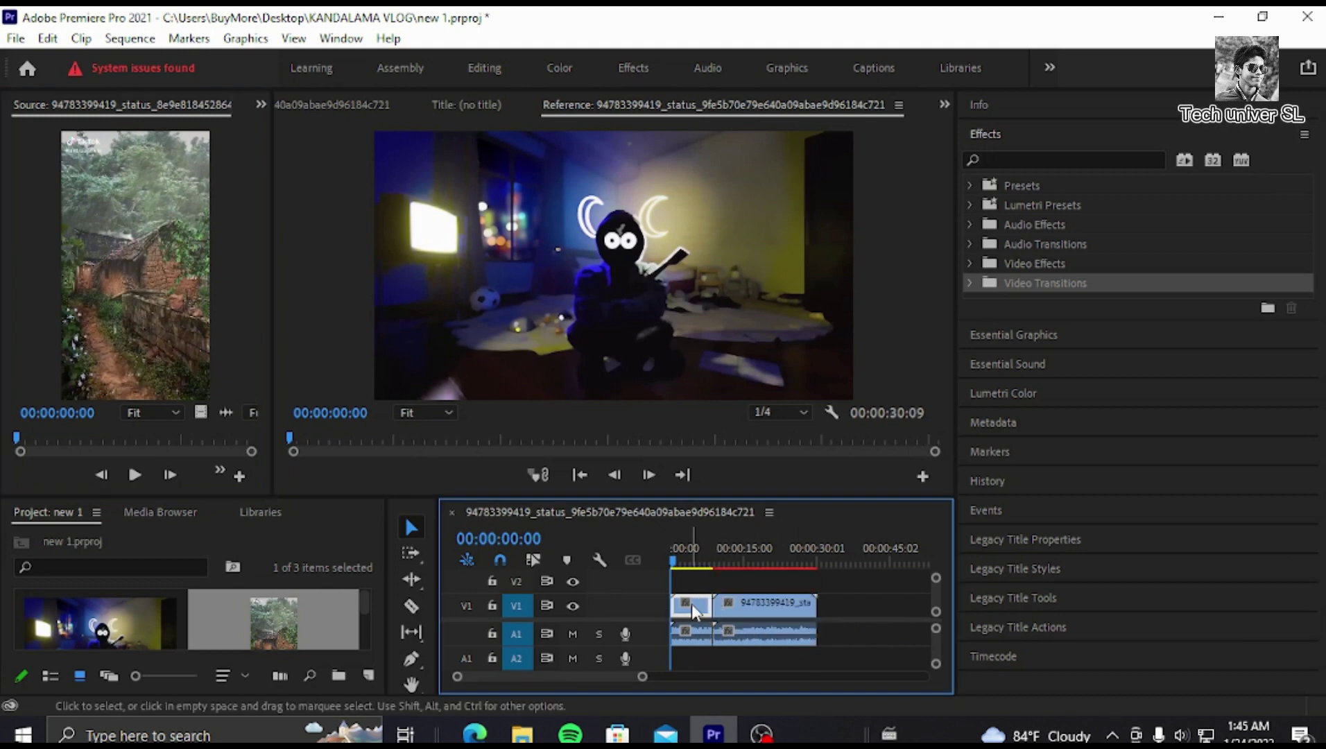
click(775, 612)
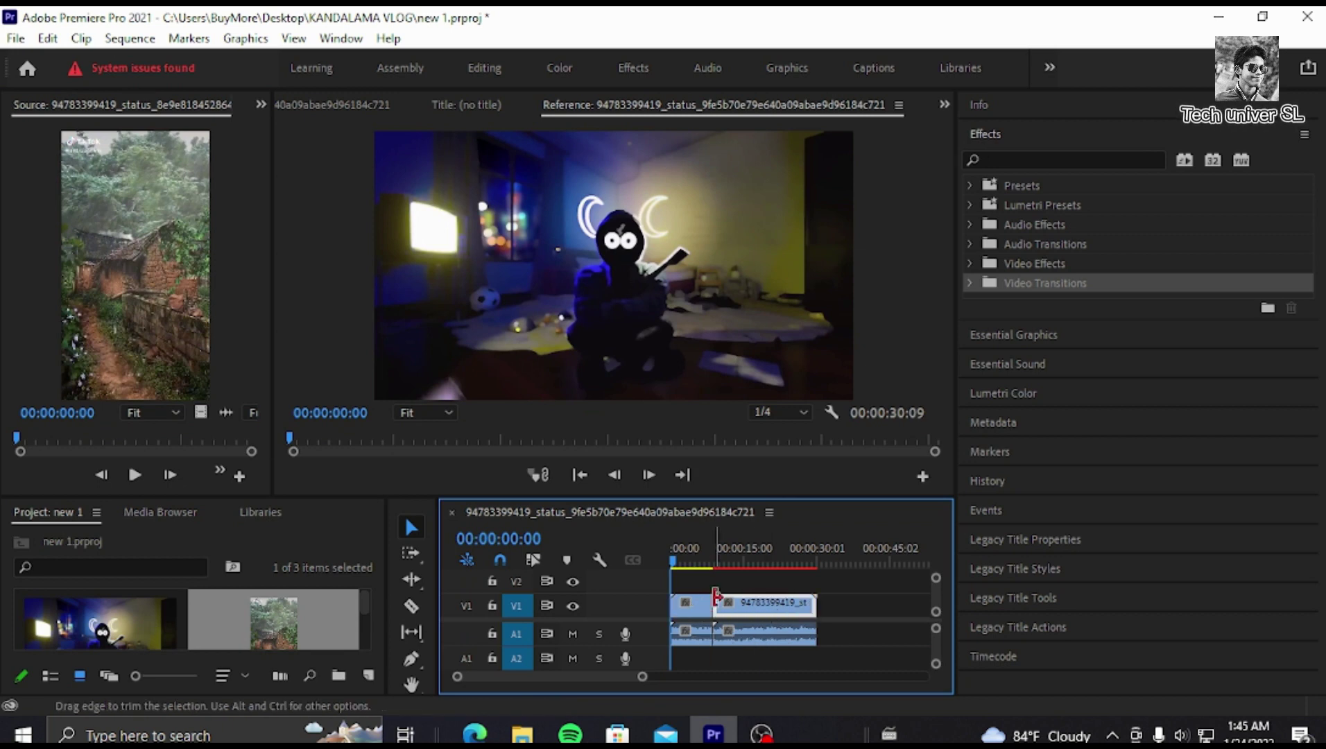
Apply the Dip to Black dissolve to the cut between the two clips on V1 and play across it
click(970, 284)
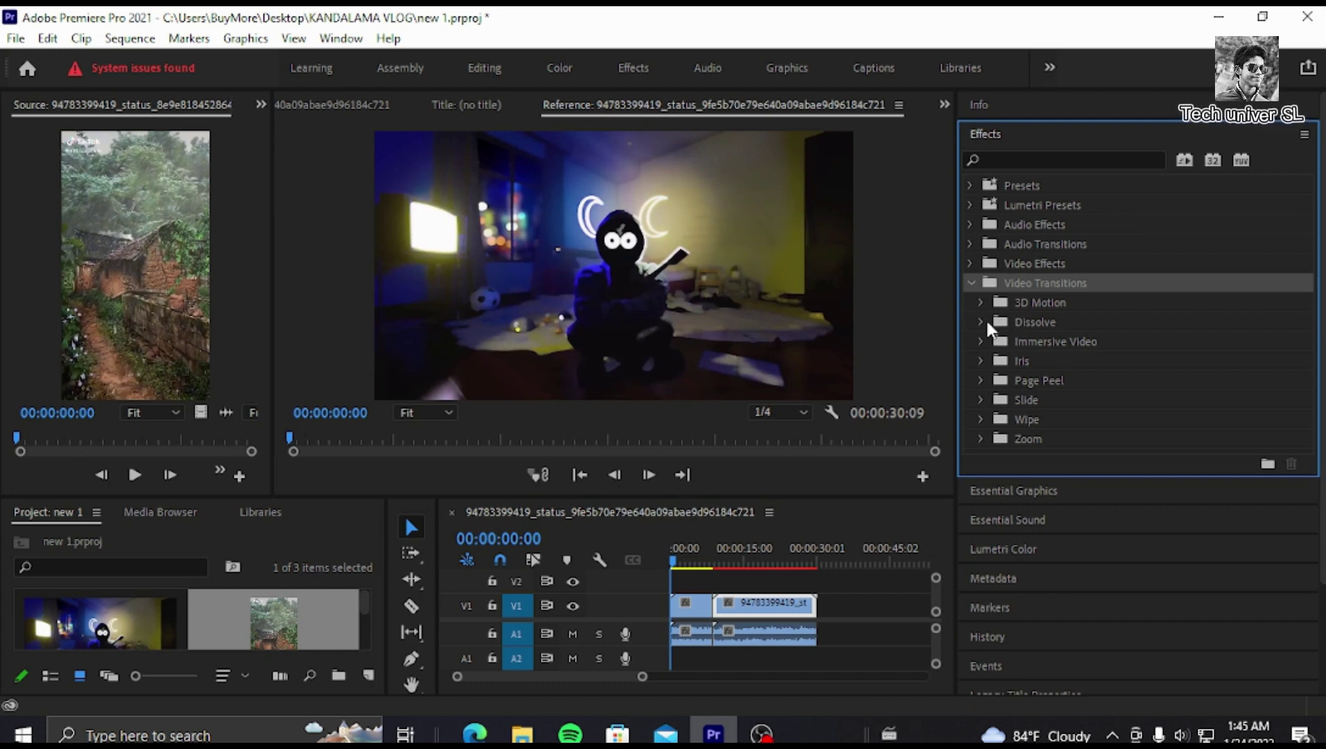
click(982, 321)
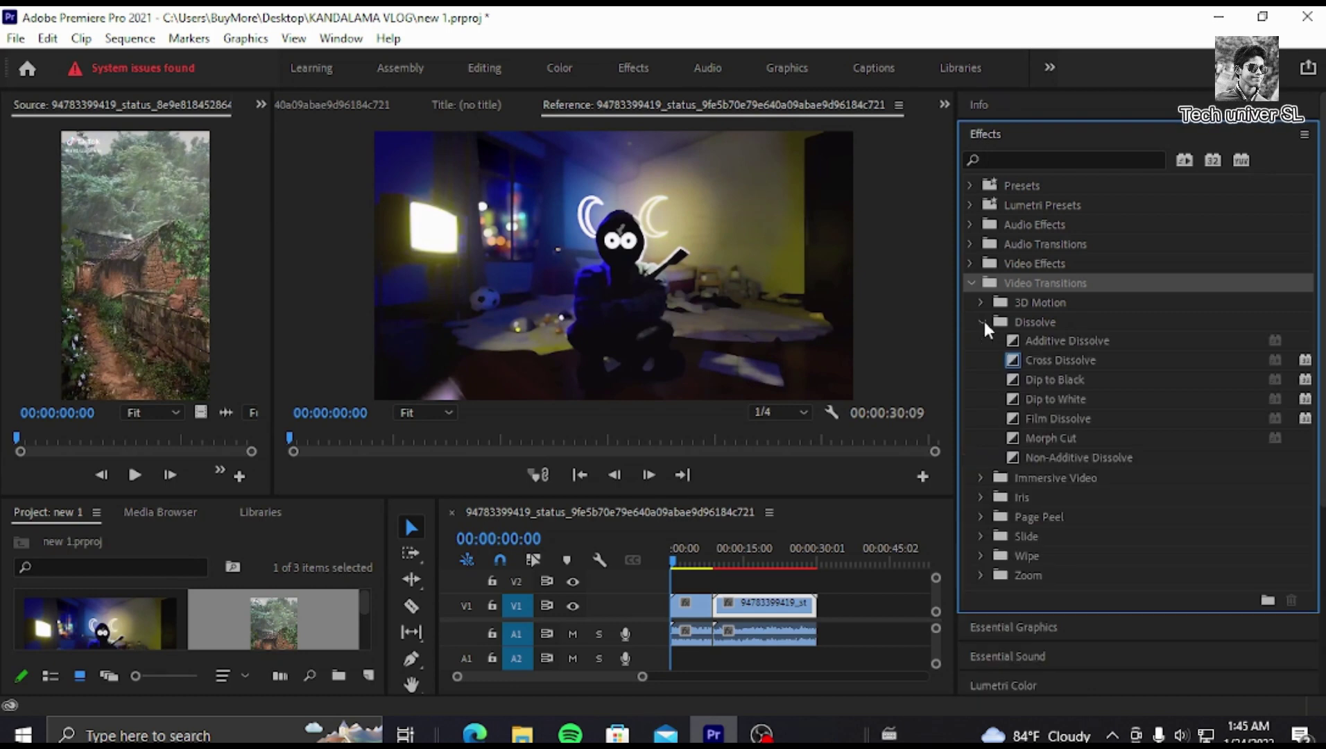
click(1054, 380)
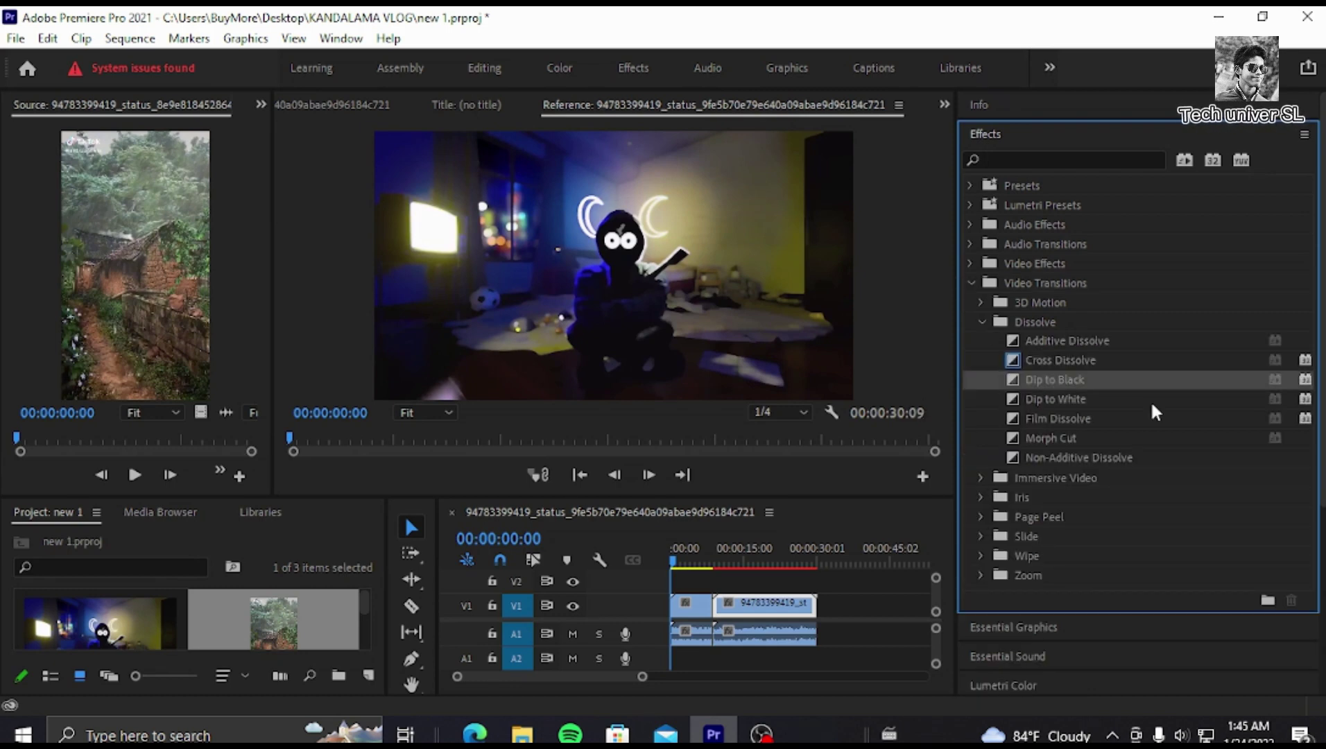
drag(1108, 375, 700, 564)
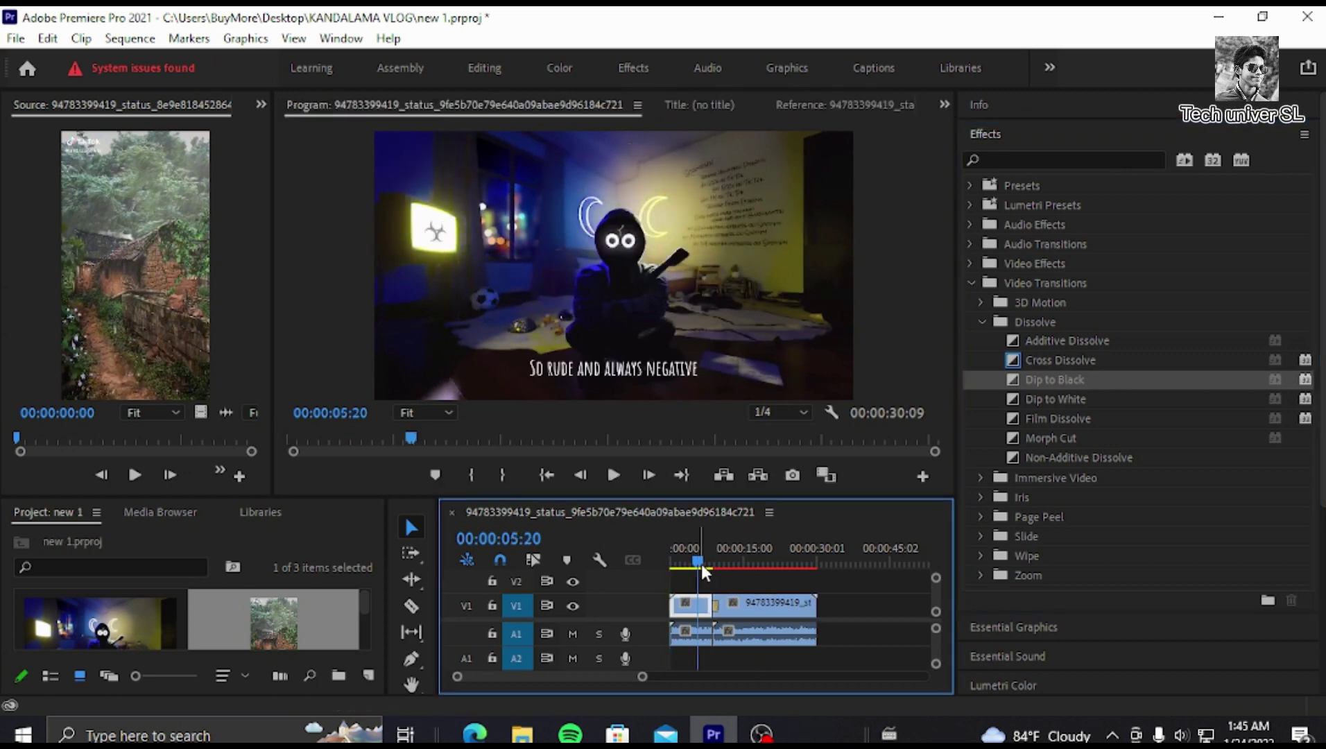
key(space)
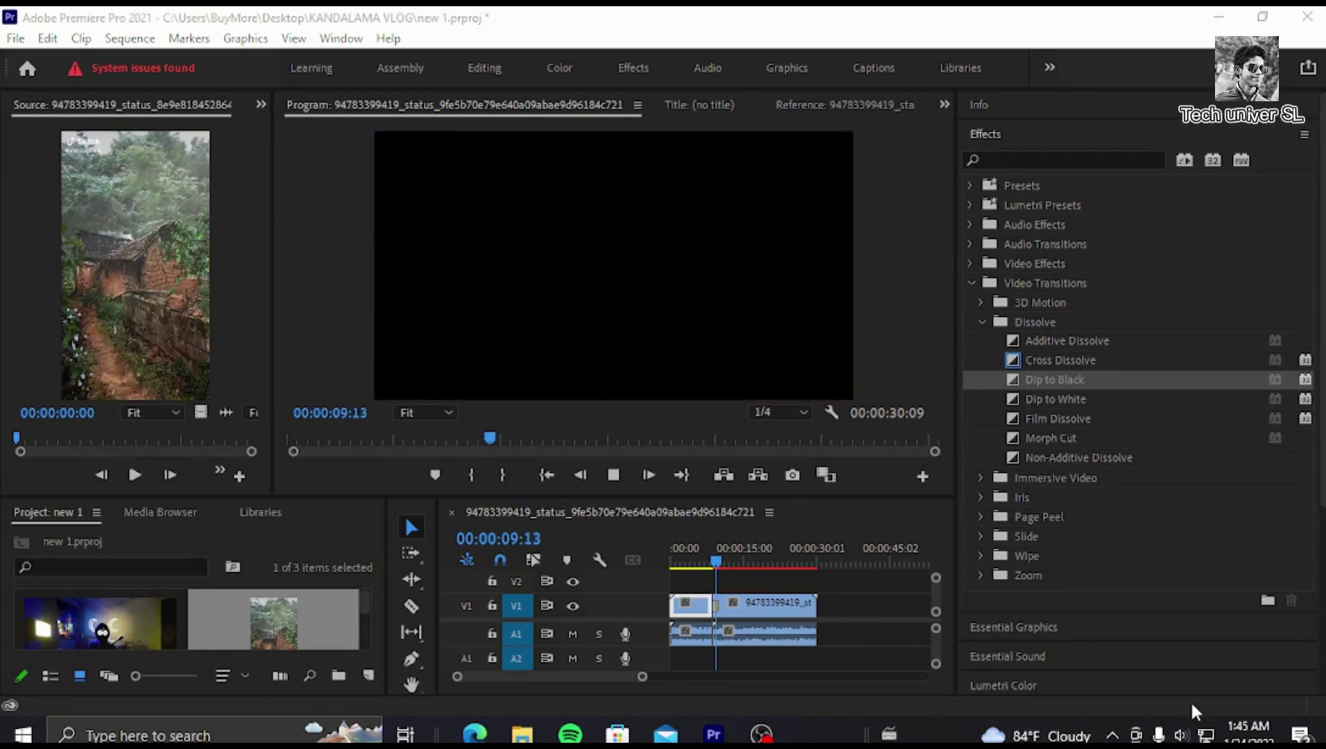
Set the system's headphone volume to 20
click(1182, 734)
scroll(1184, 709, down, 1)
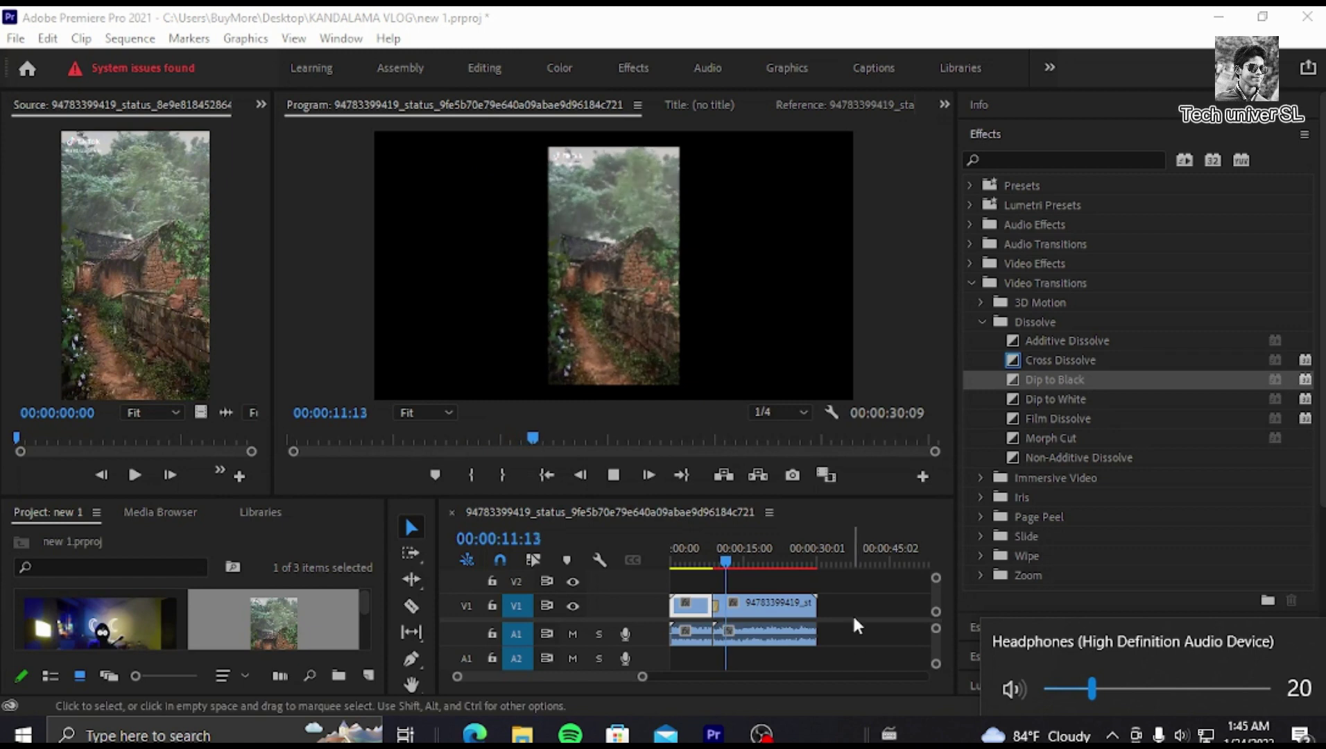
click(883, 488)
Replay the Dip to Black transition between the two clips from just before the cut, and stop playback
click(736, 560)
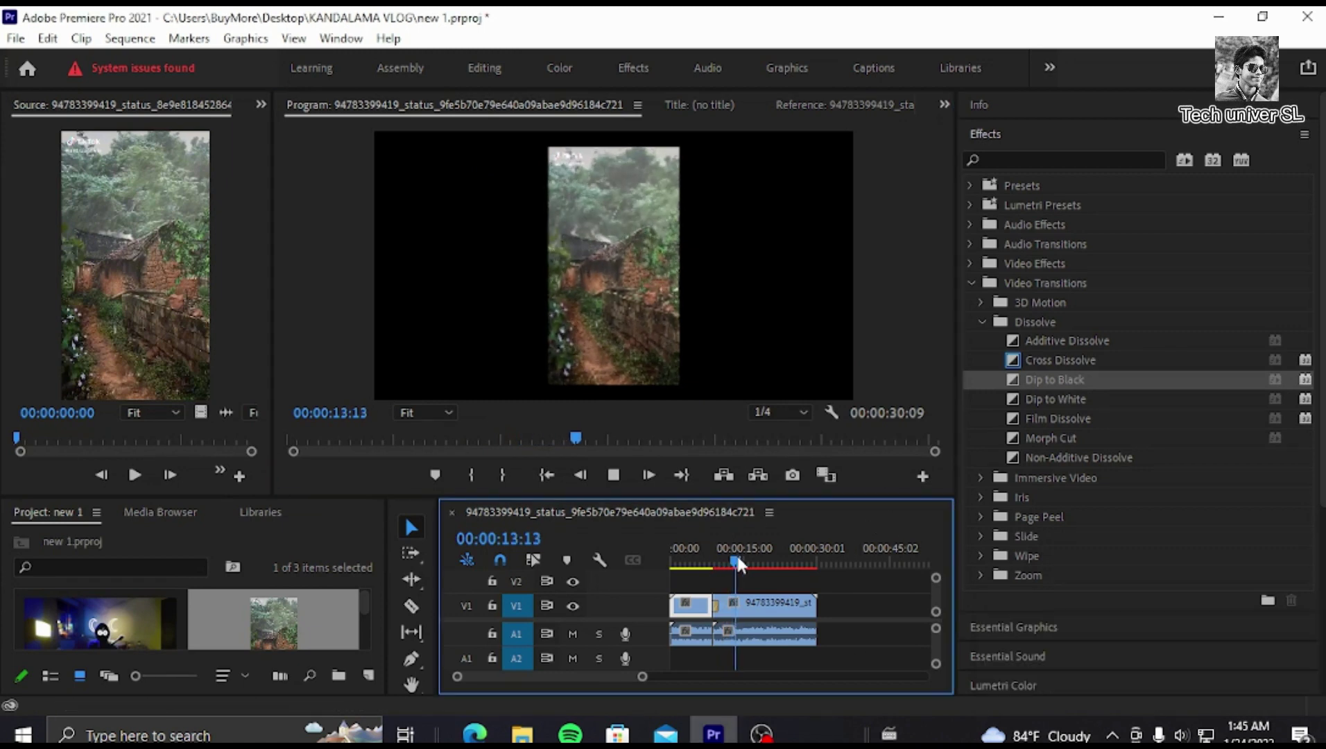
drag(736, 554, 707, 552)
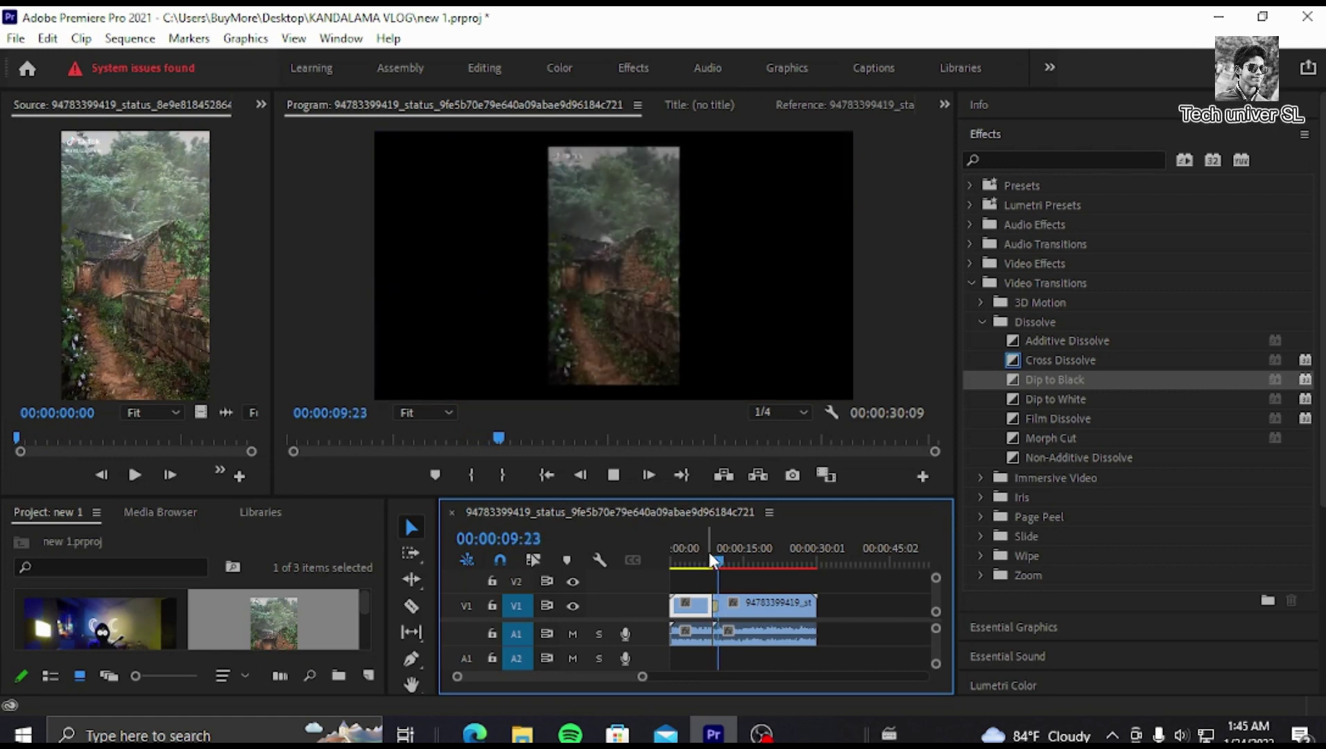
key(space)
click(845, 104)
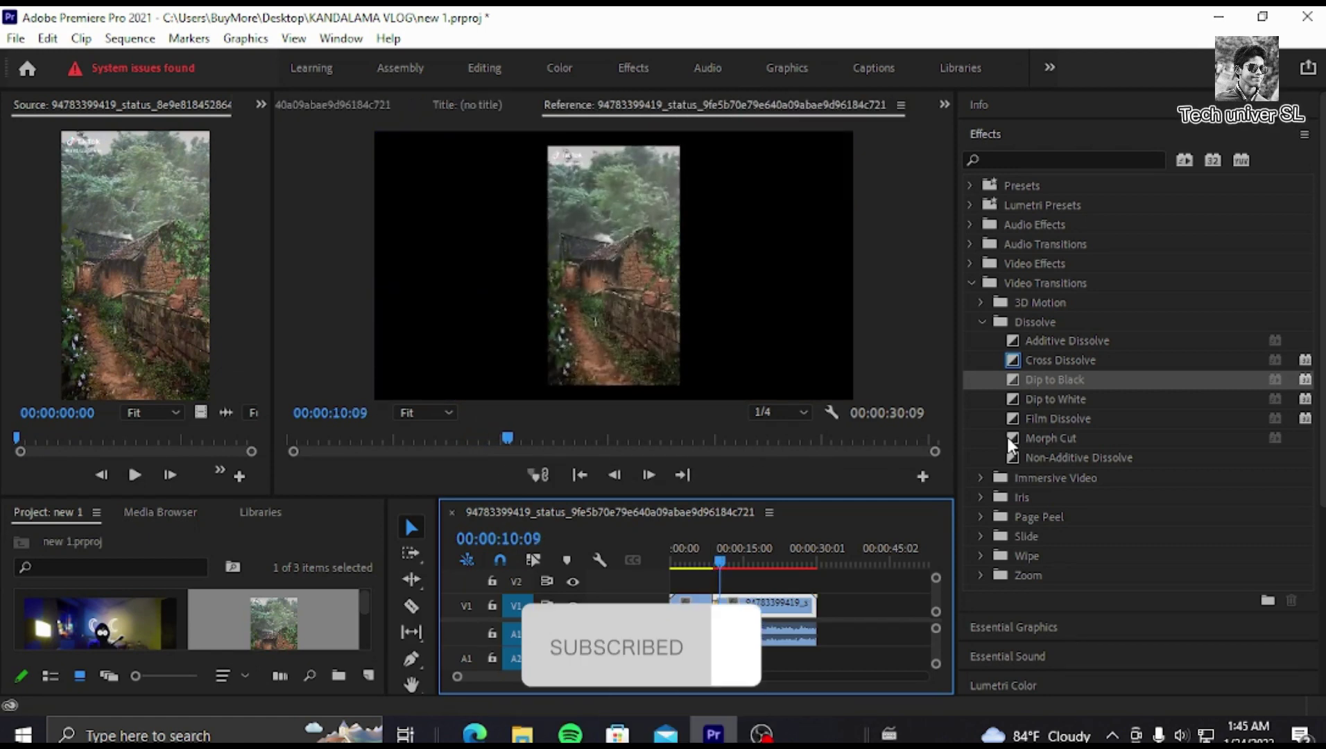
Apply the Film Dissolve transition to the cut between the two clips and play across it
drag(1038, 414, 713, 600)
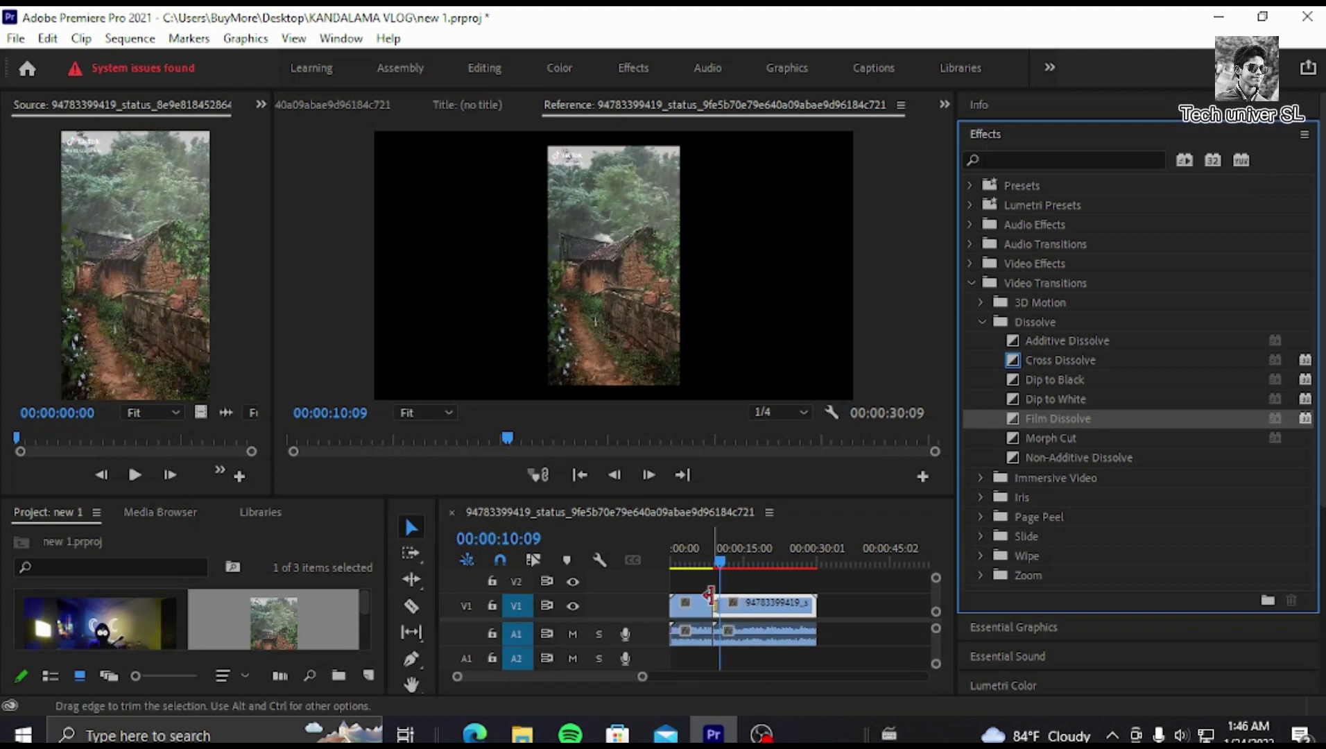
drag(725, 554, 709, 555)
key(space)
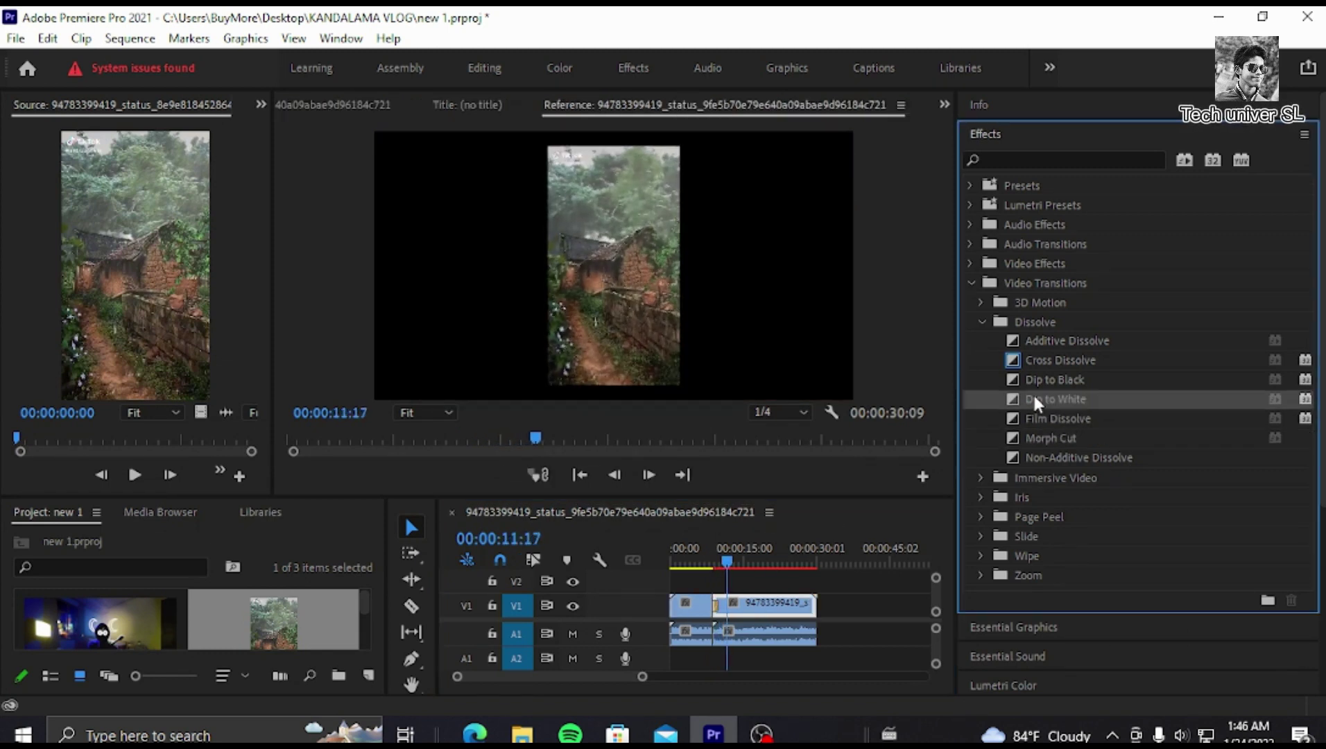
Replace the transition at the cut between the two clips with Dip to White and preview it
drag(1032, 394, 715, 597)
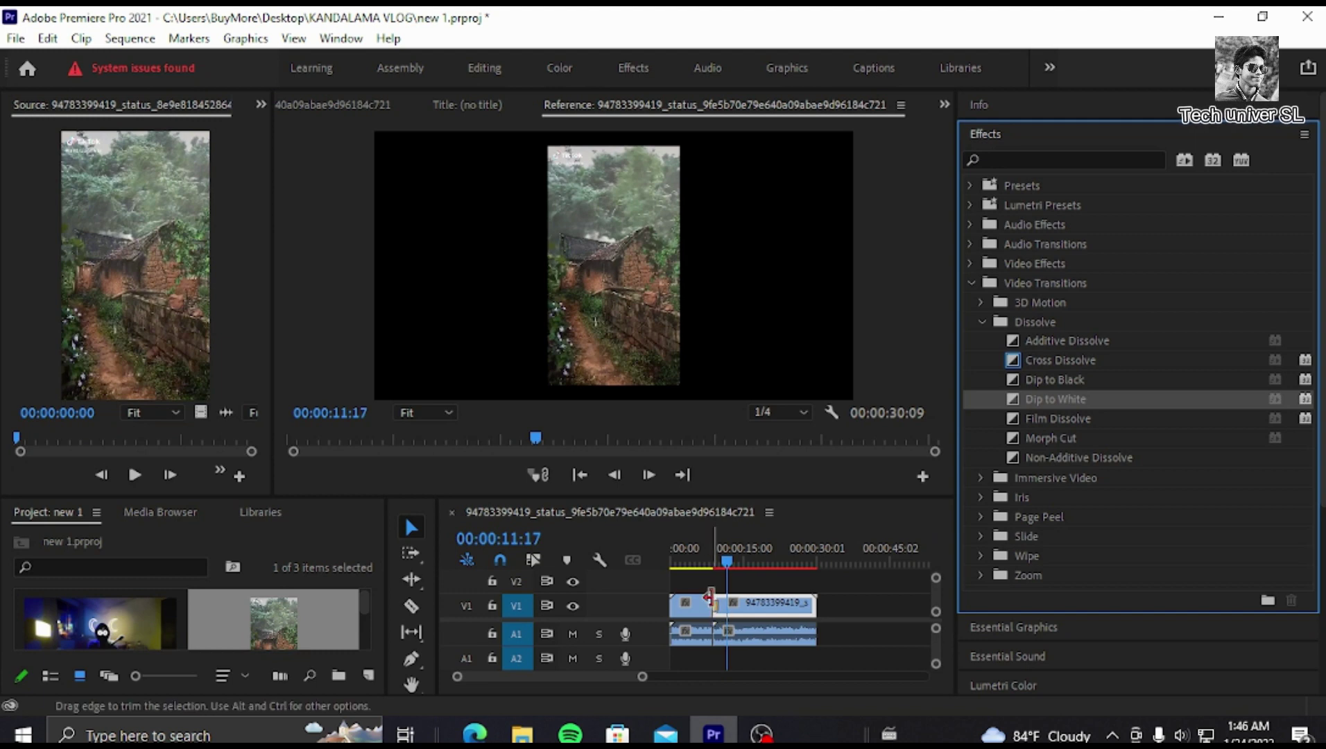
click(709, 557)
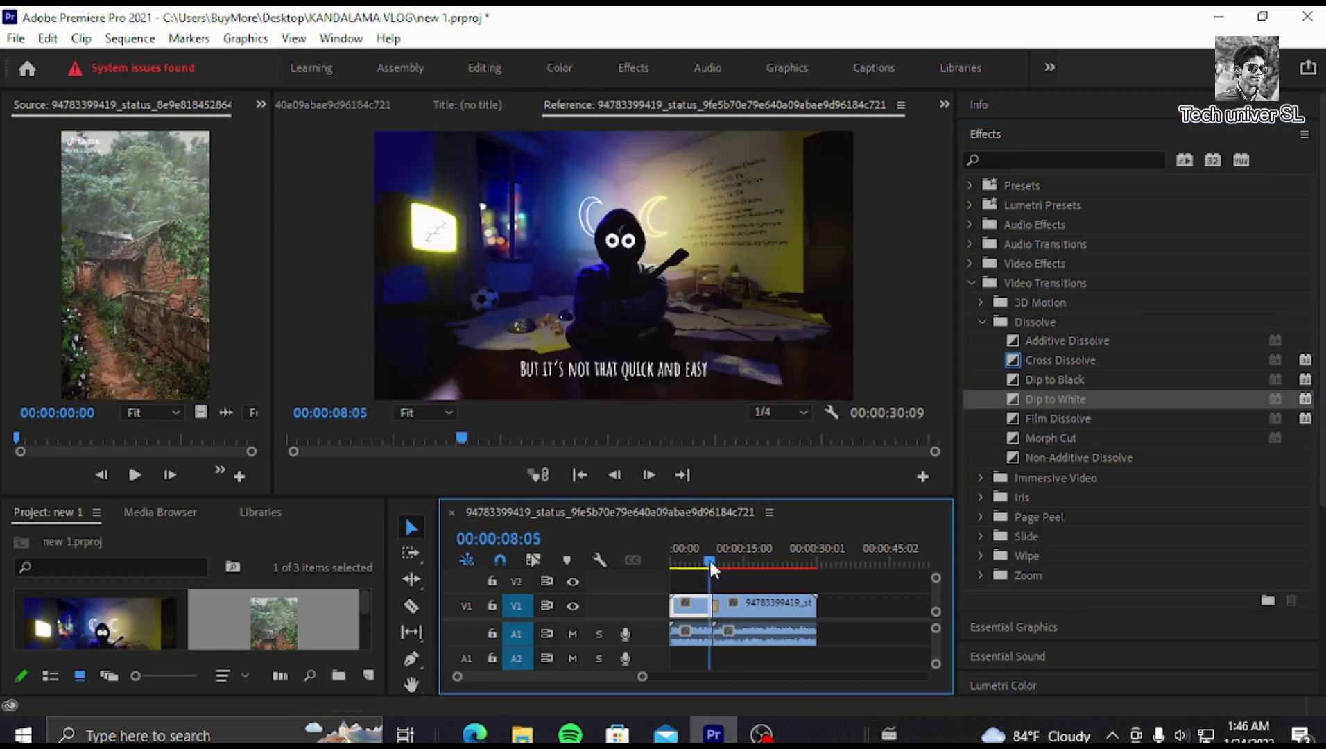
key(space)
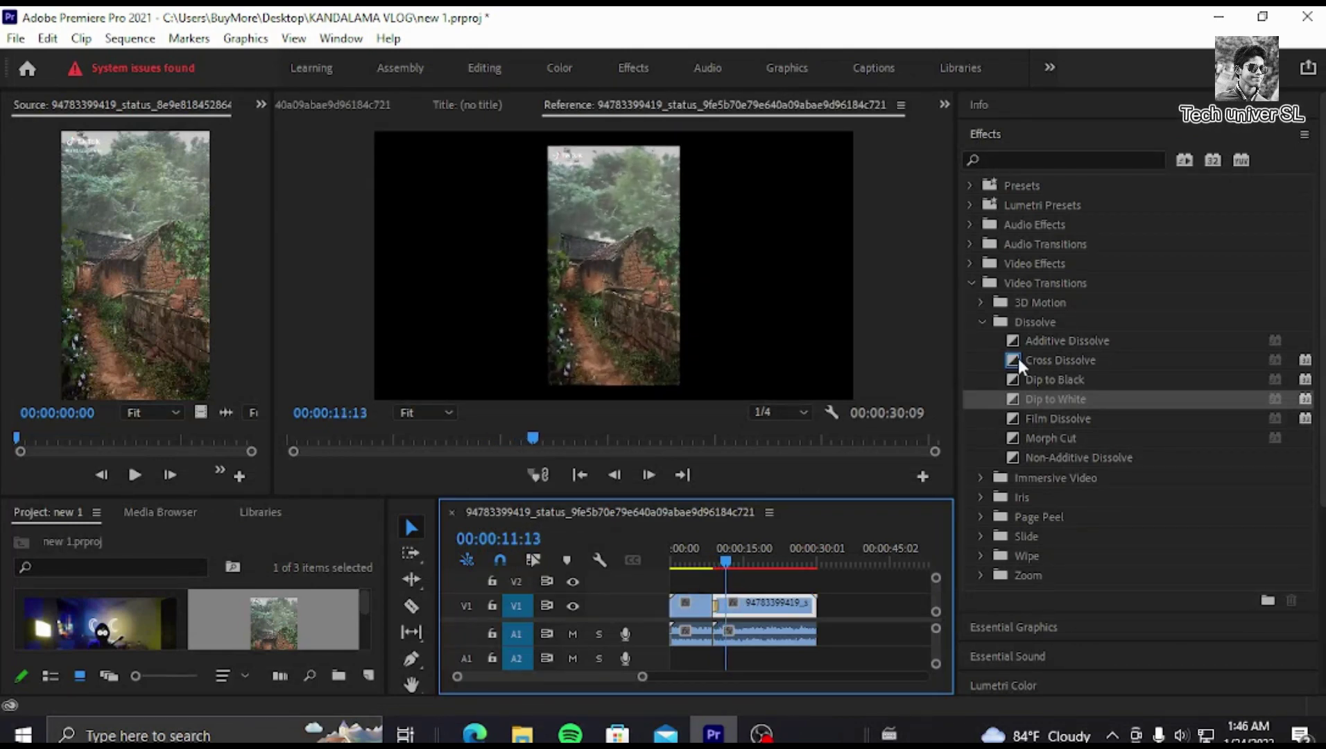
Apply the Cube Spin 3D Motion transition to the cut between the clips, preview it and return the playhead to the sequence start
click(981, 303)
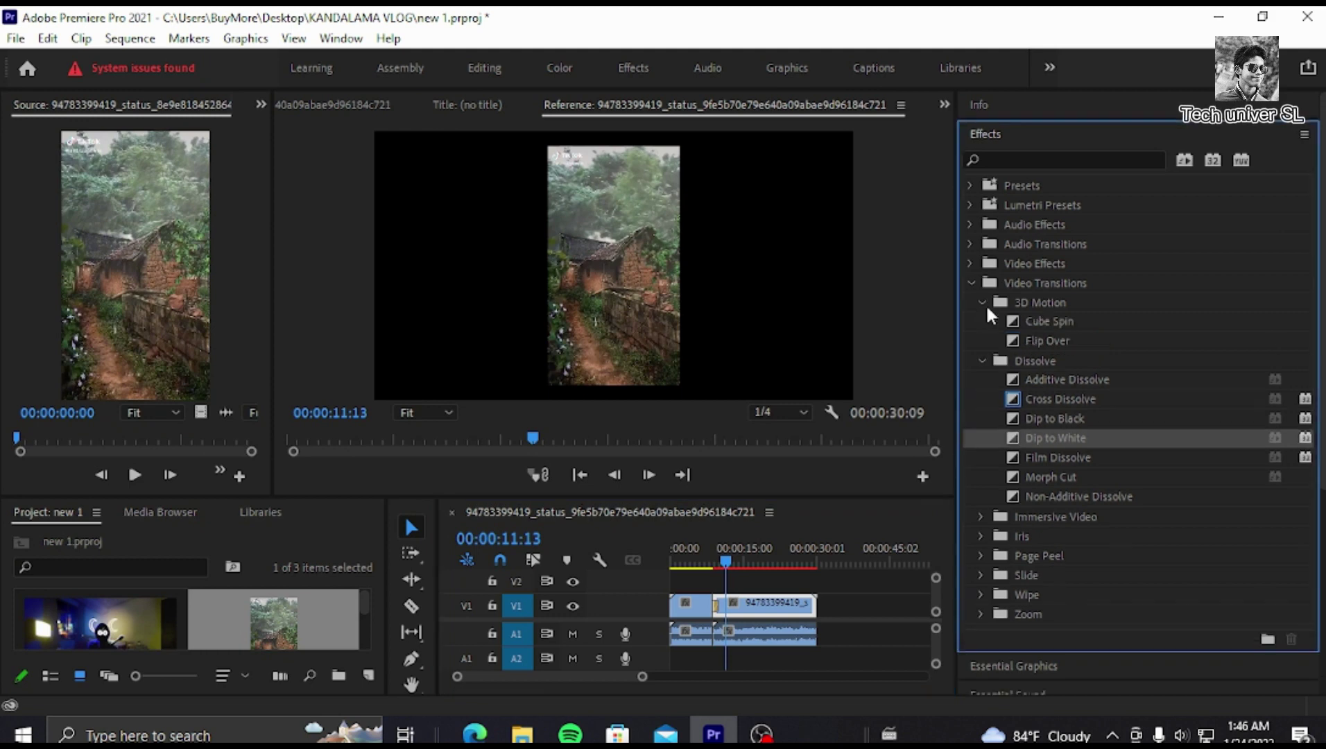
mouse_move(1035, 319)
mouse_down()
mouse_move(998, 338)
mouse_move(712, 623)
mouse_move(711, 608)
mouse_up()
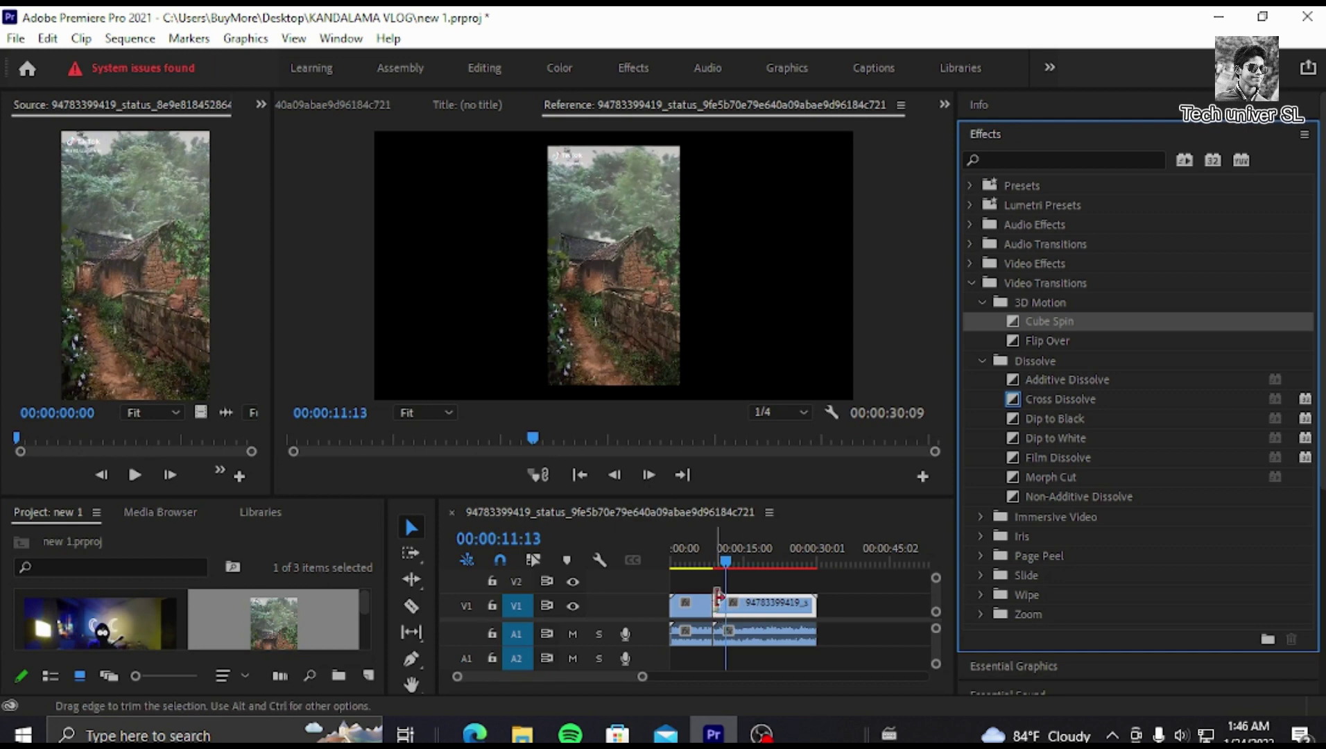
click(722, 558)
drag(723, 559, 700, 559)
key(space)
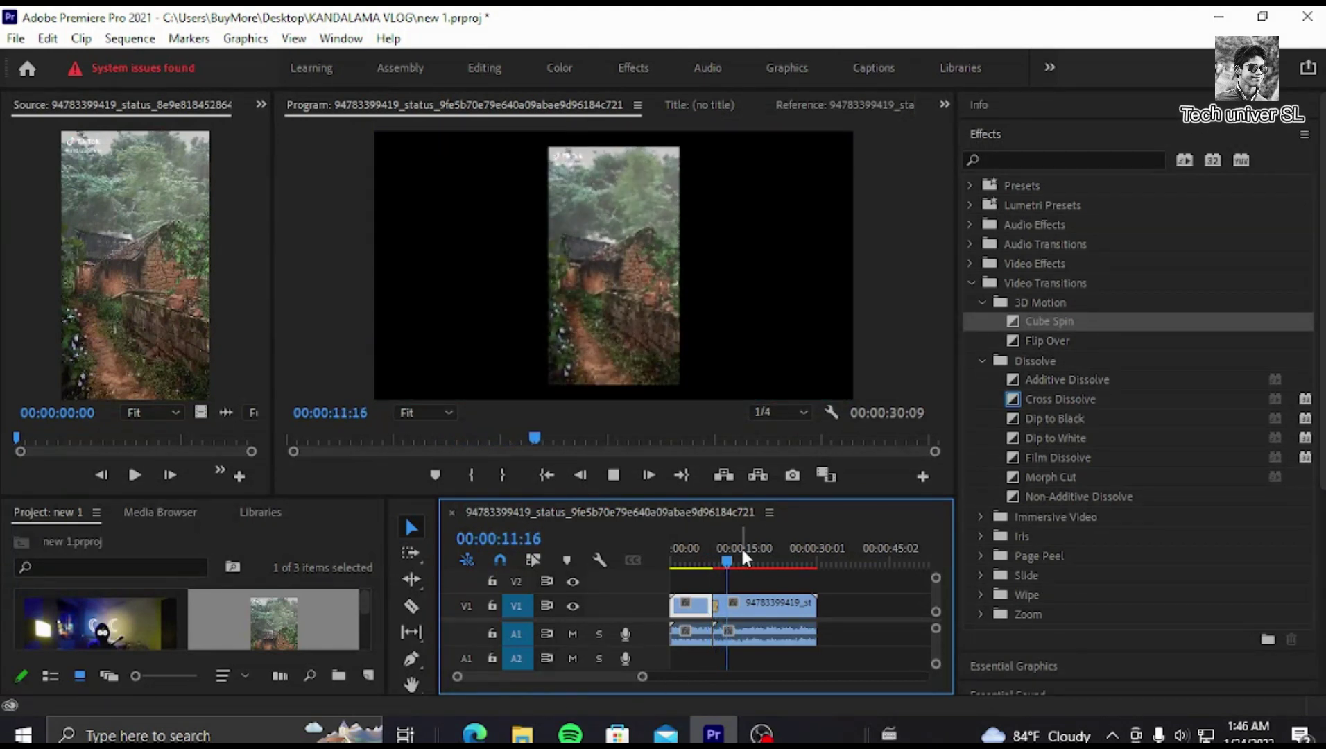
drag(728, 560, 639, 557)
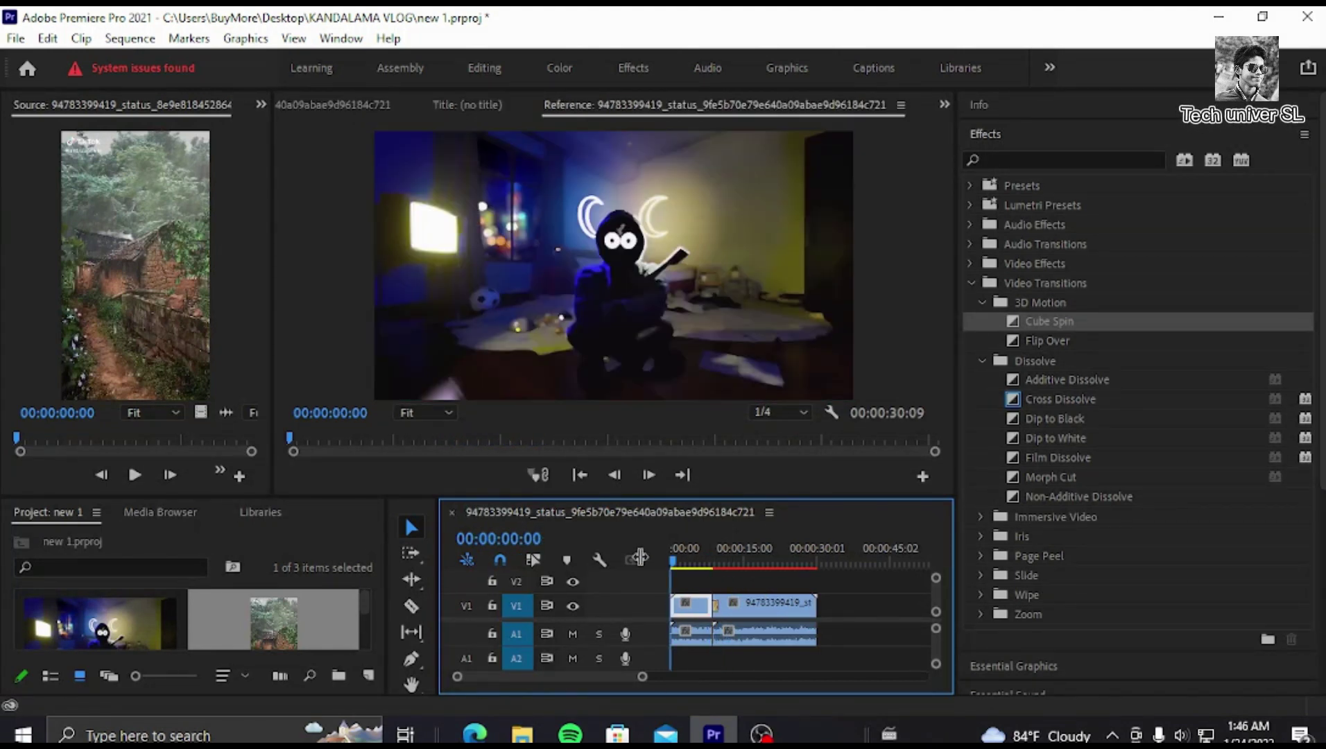
Apply the Dip to Black transition to the beginning of the first clip on V1 and preview it from the start
click(1083, 320)
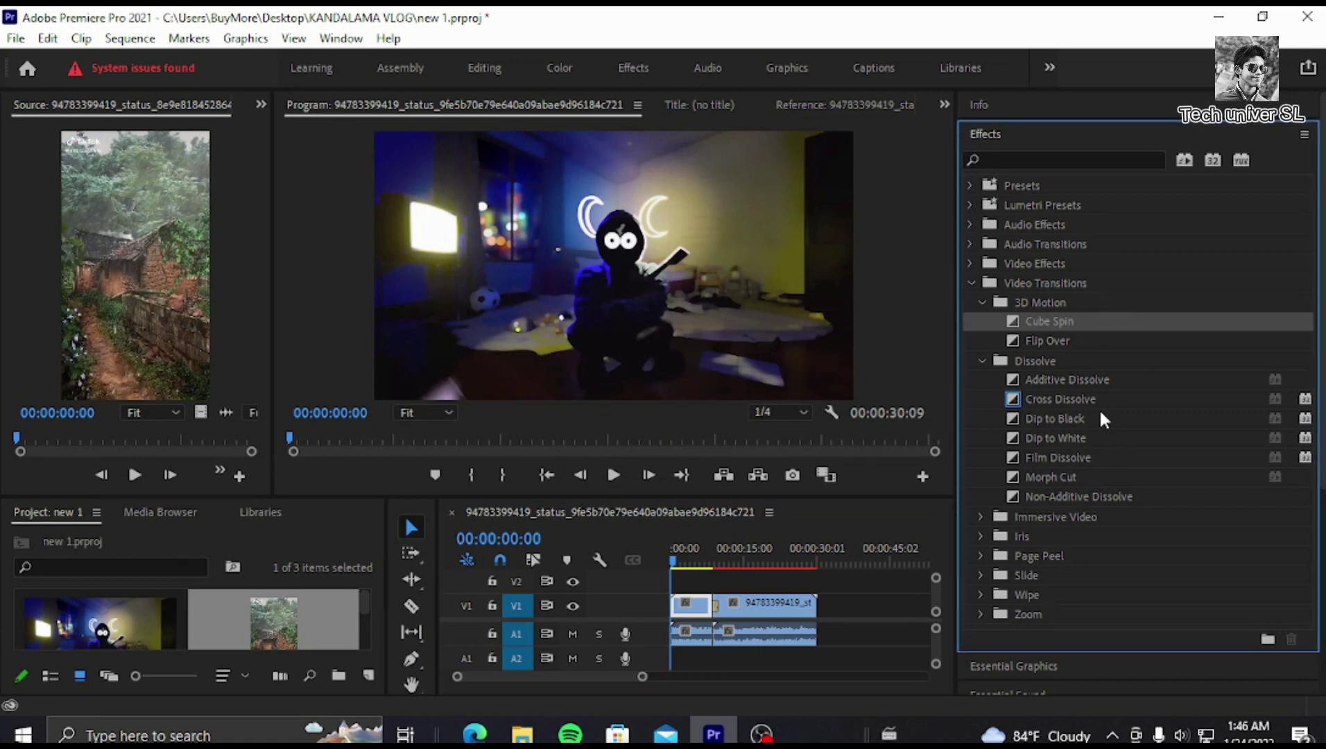
click(1075, 405)
drag(1071, 415, 676, 609)
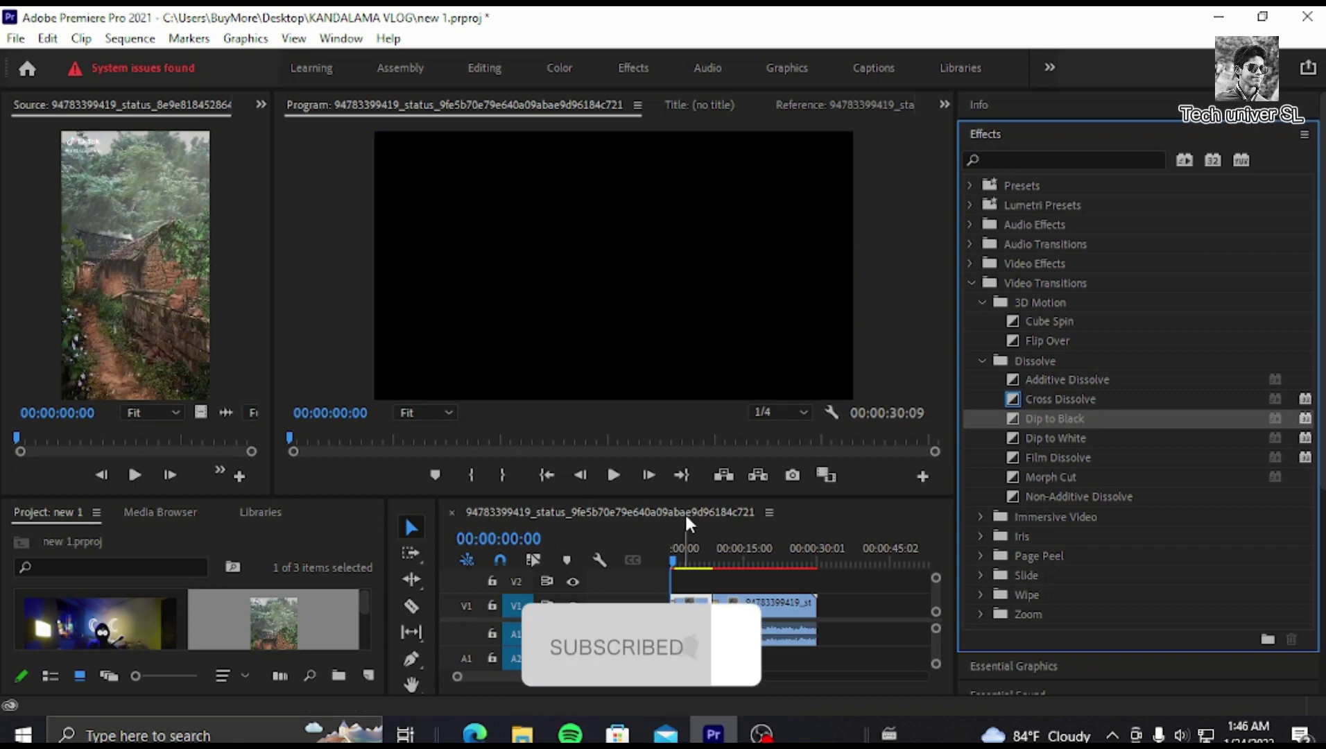
click(669, 555)
key(space)
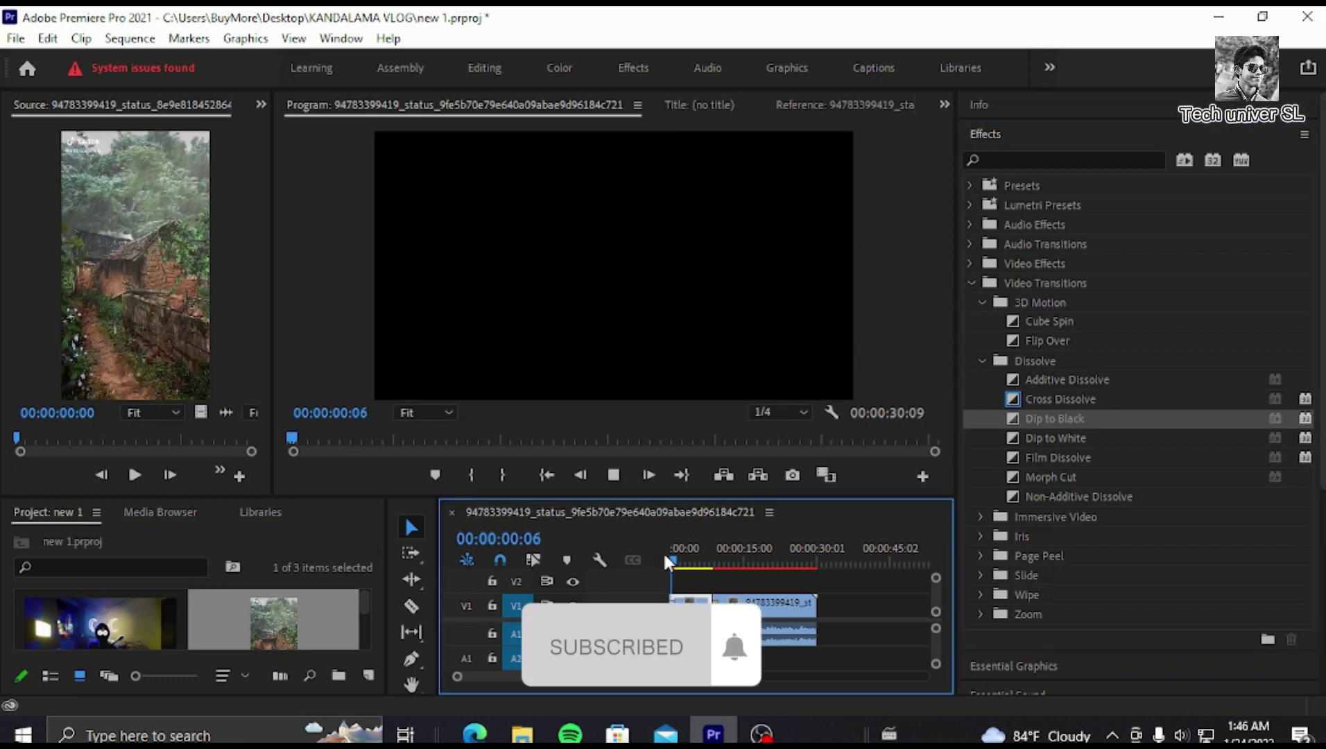
click(681, 565)
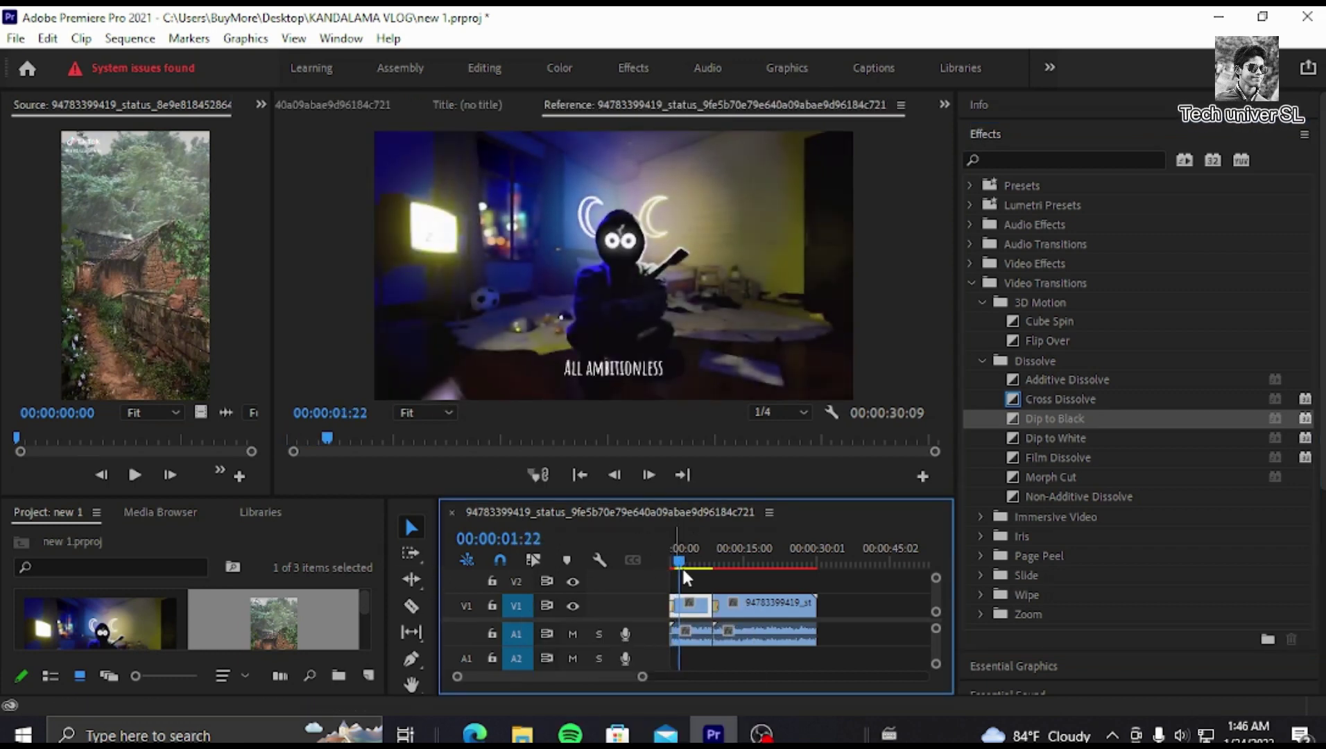
click(663, 557)
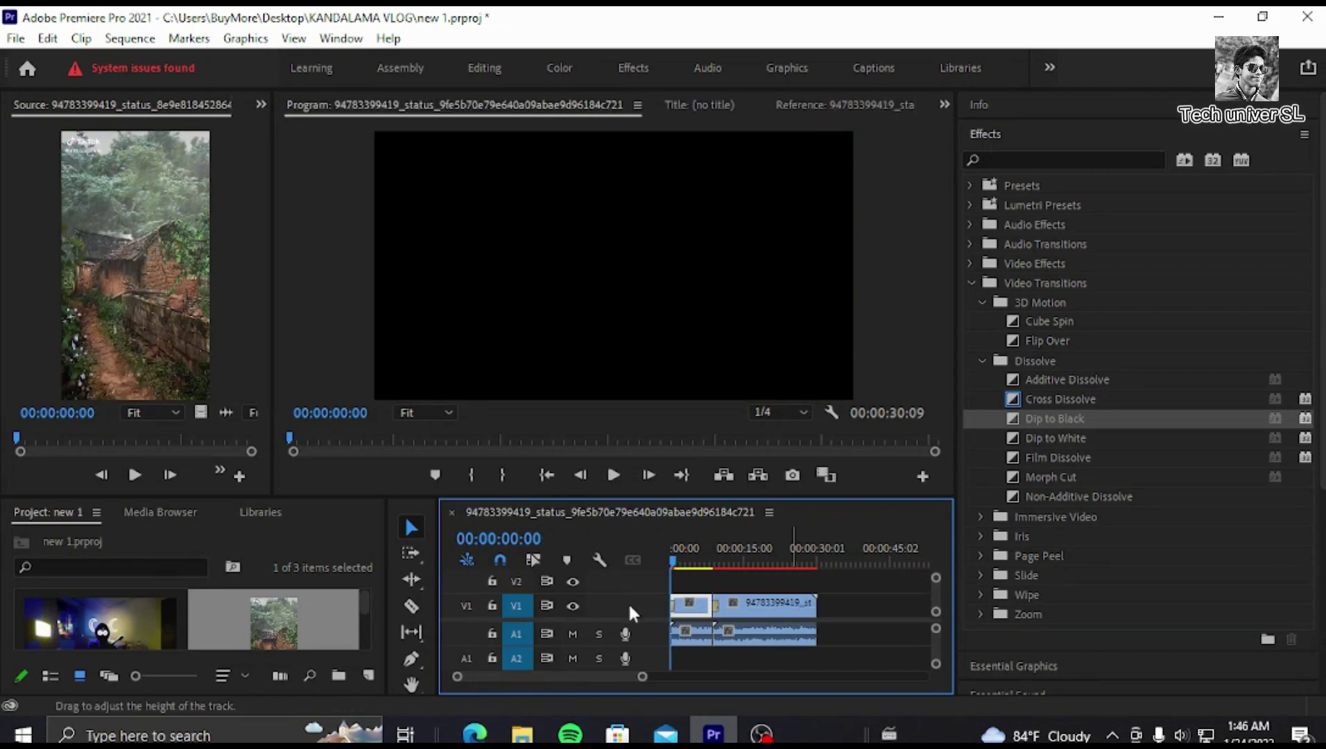
Examine the Dip to Black transition at the first clip's beginning up close, playing it from the sequence start
key(minus)
scroll(628, 600, up, 2)
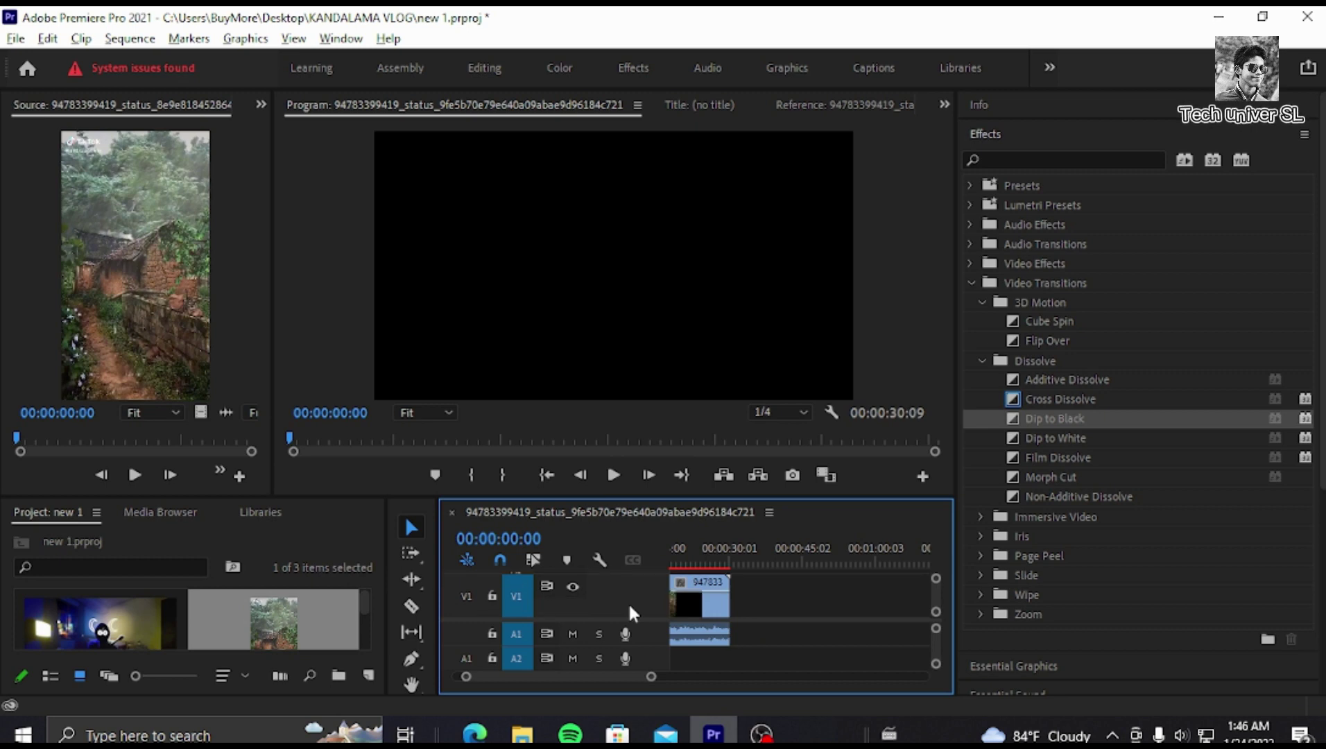
scroll(758, 594, down, 2)
scroll(758, 594, up, 3)
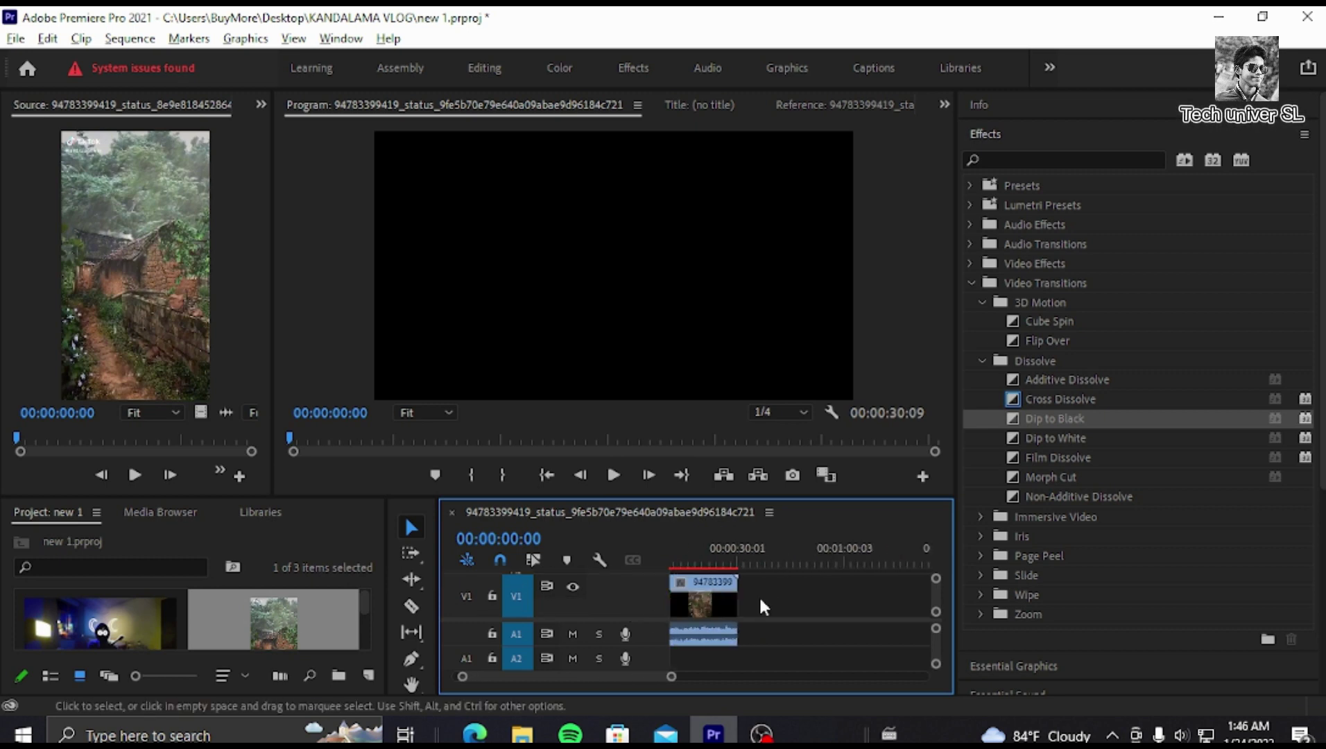
scroll(758, 594, down, 2)
scroll(504, 679, up, 3)
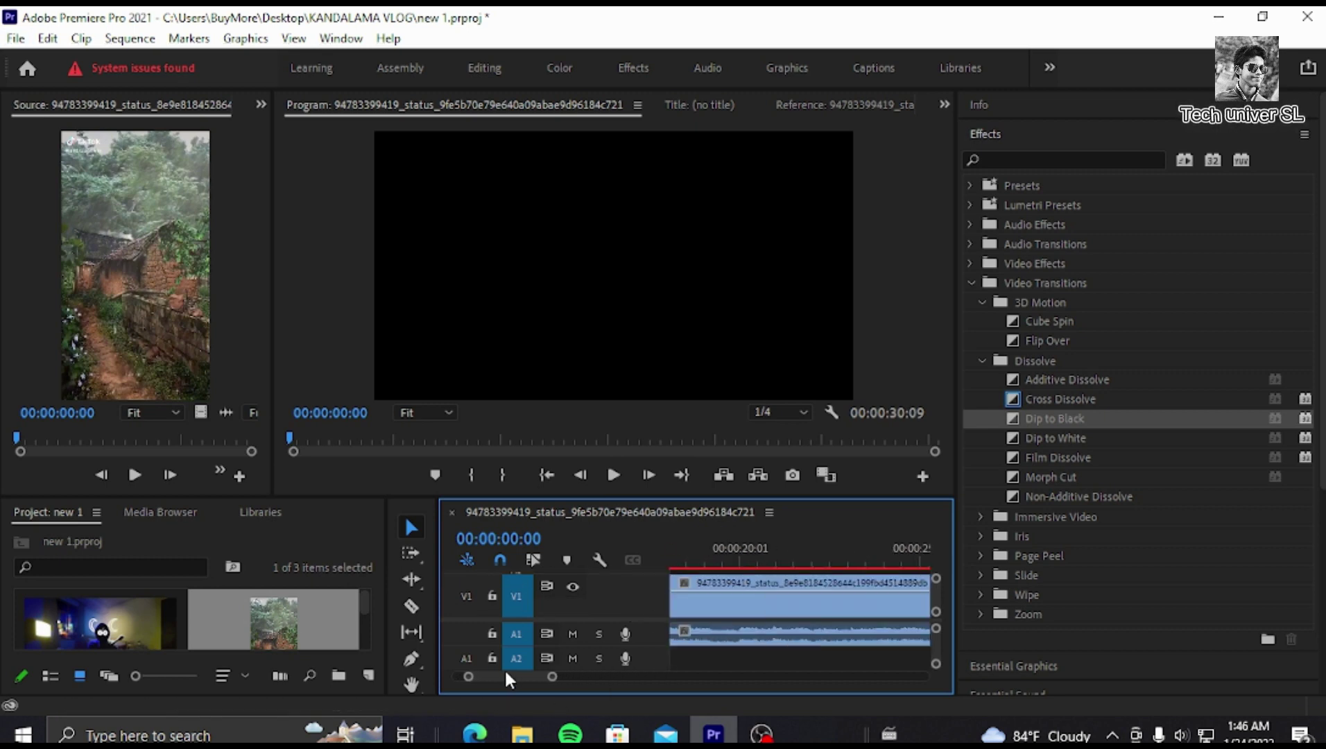
scroll(497, 666, down, 2)
click(673, 545)
key(space)
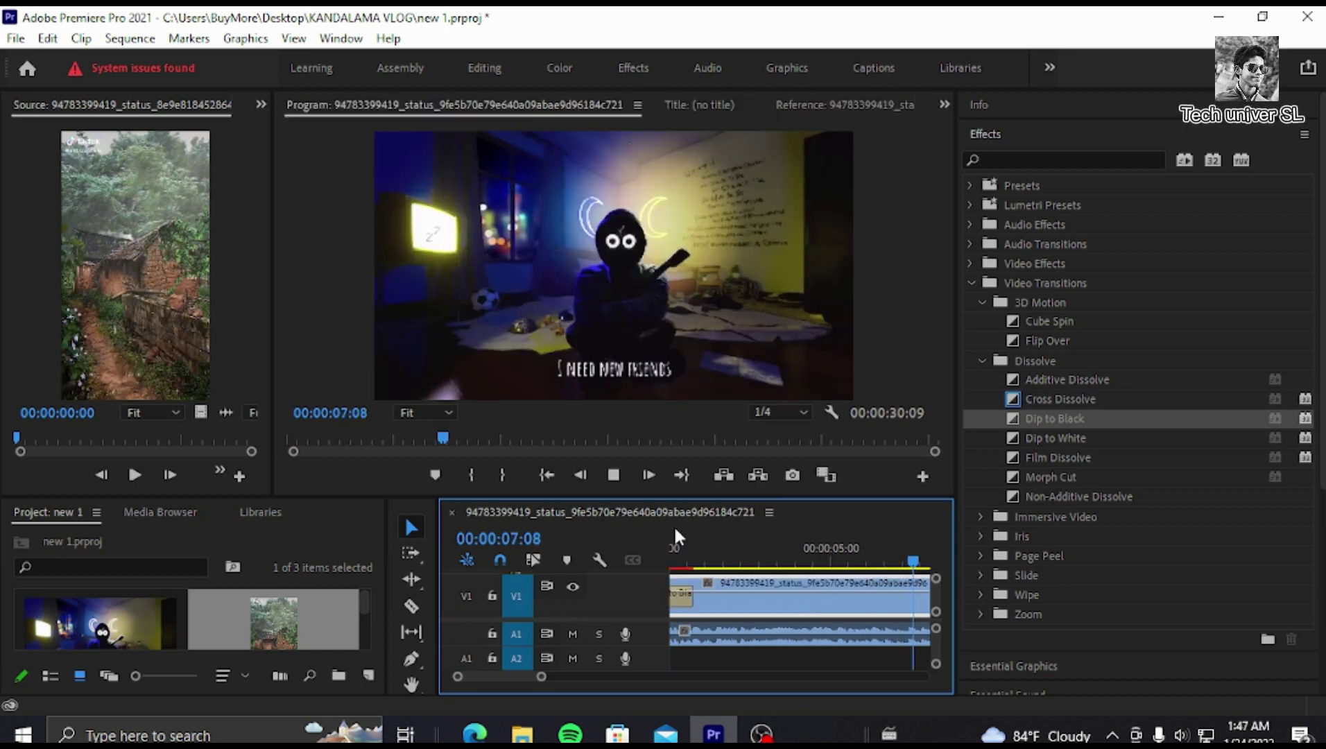
click(678, 547)
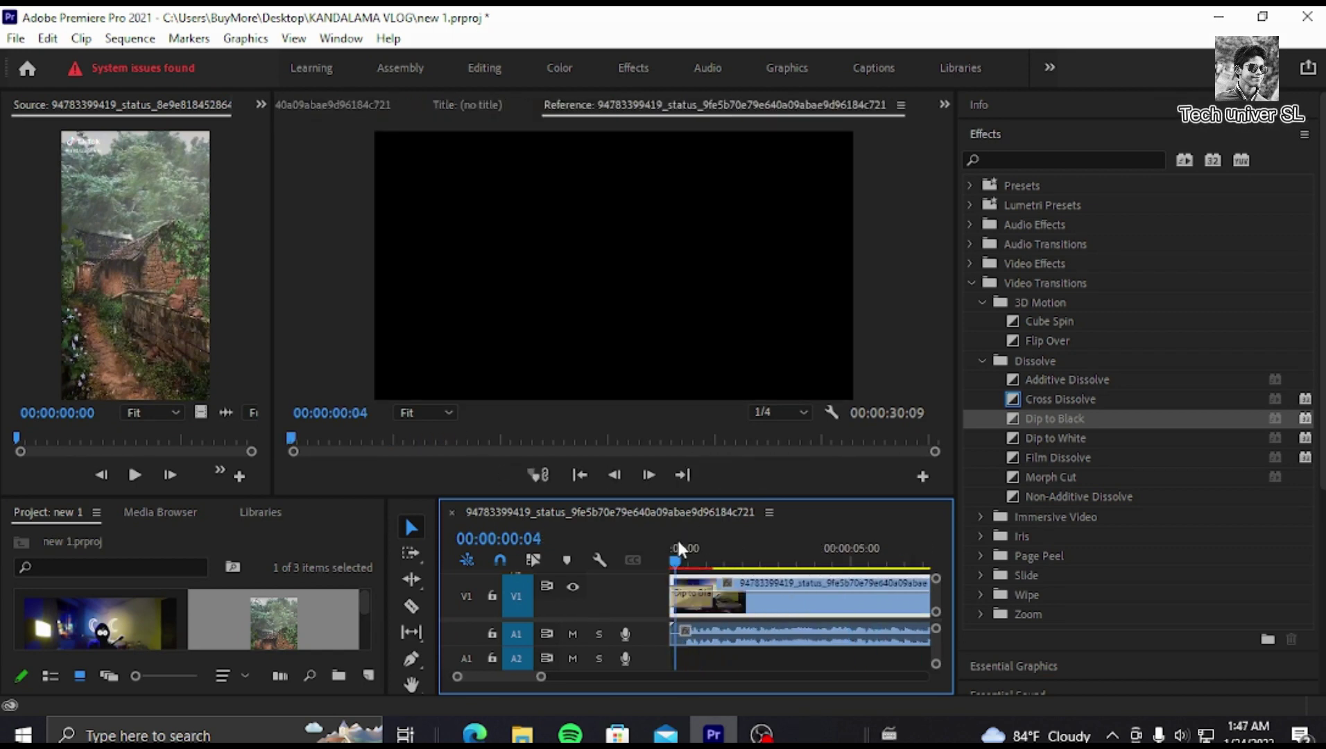
click(671, 548)
key(space)
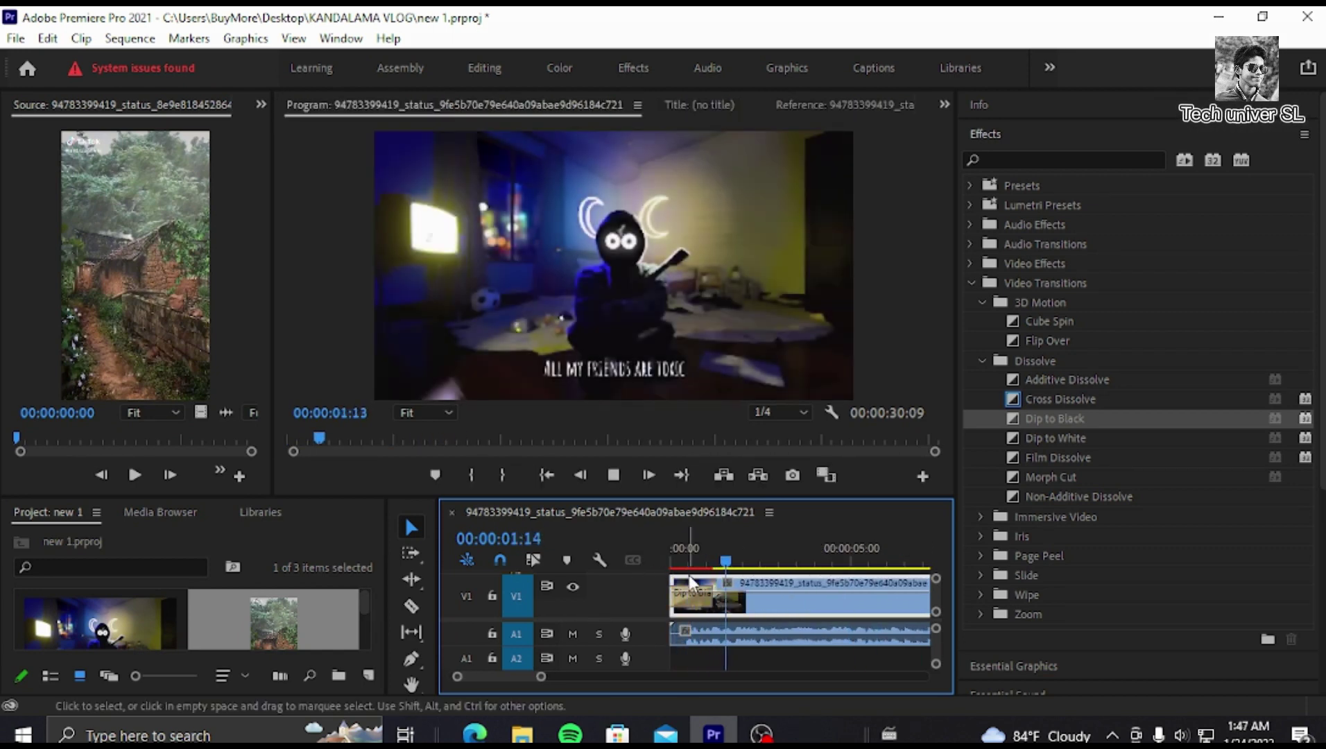
key(space)
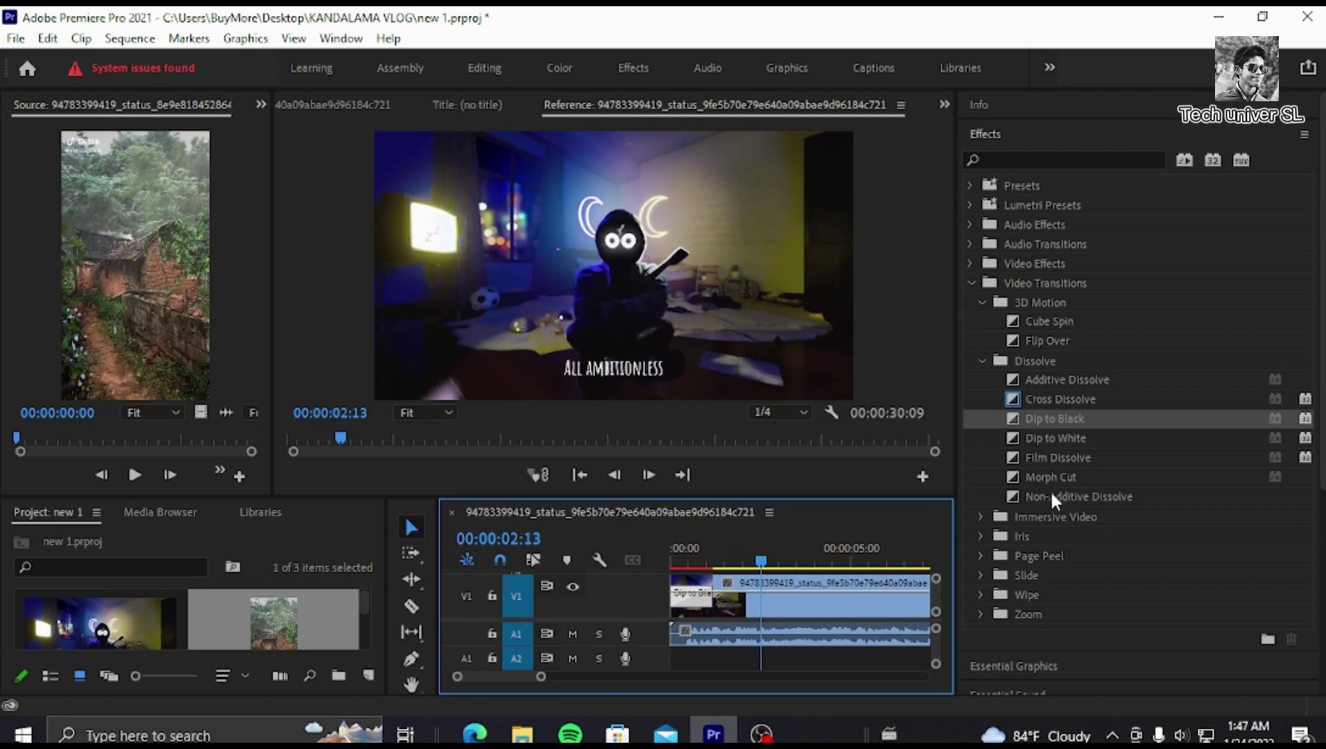
scroll(1050, 499, down, 2)
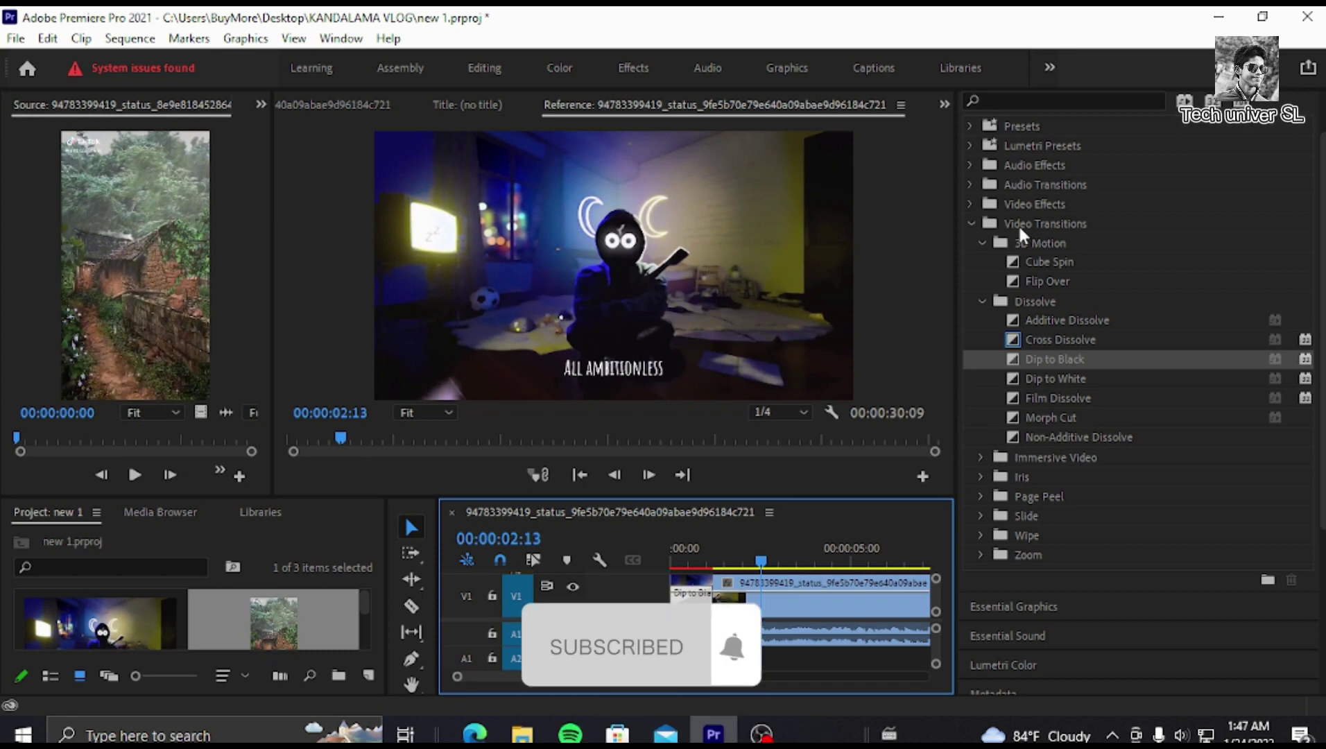
scroll(1027, 134, up, 1)
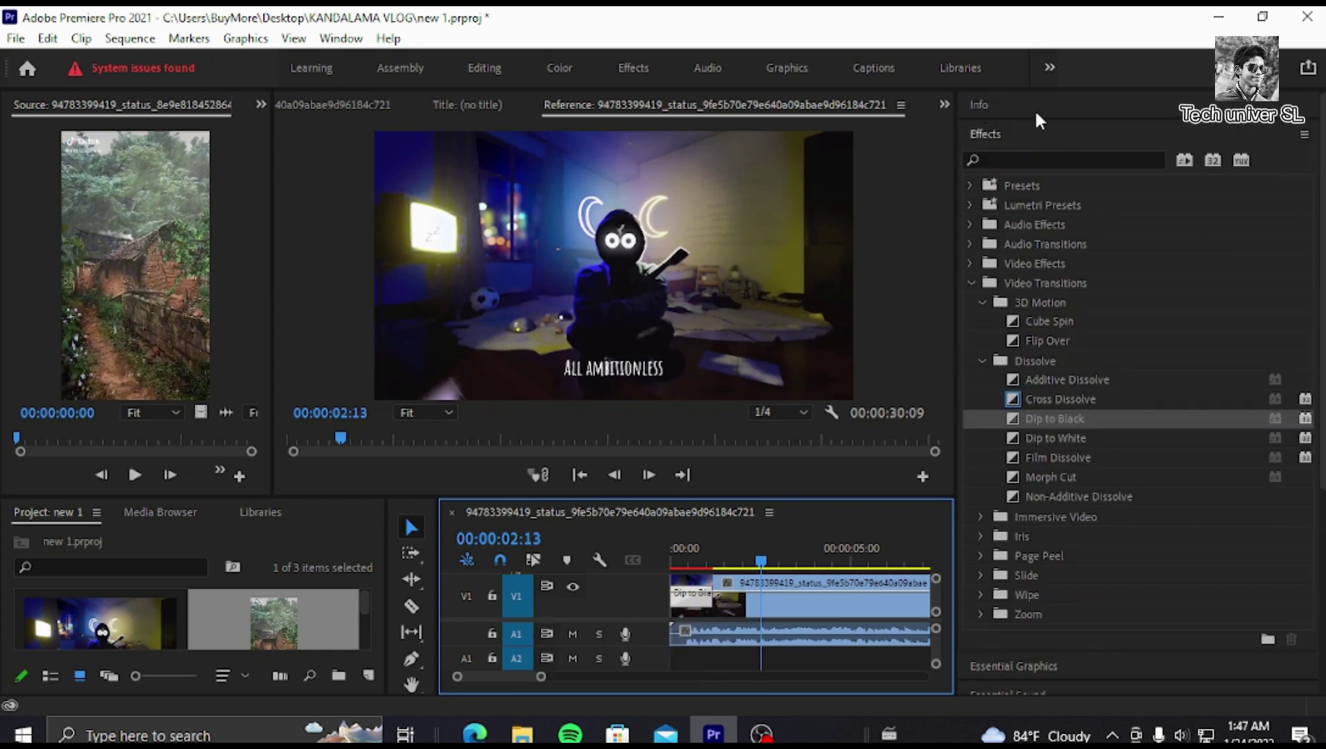
click(1017, 160)
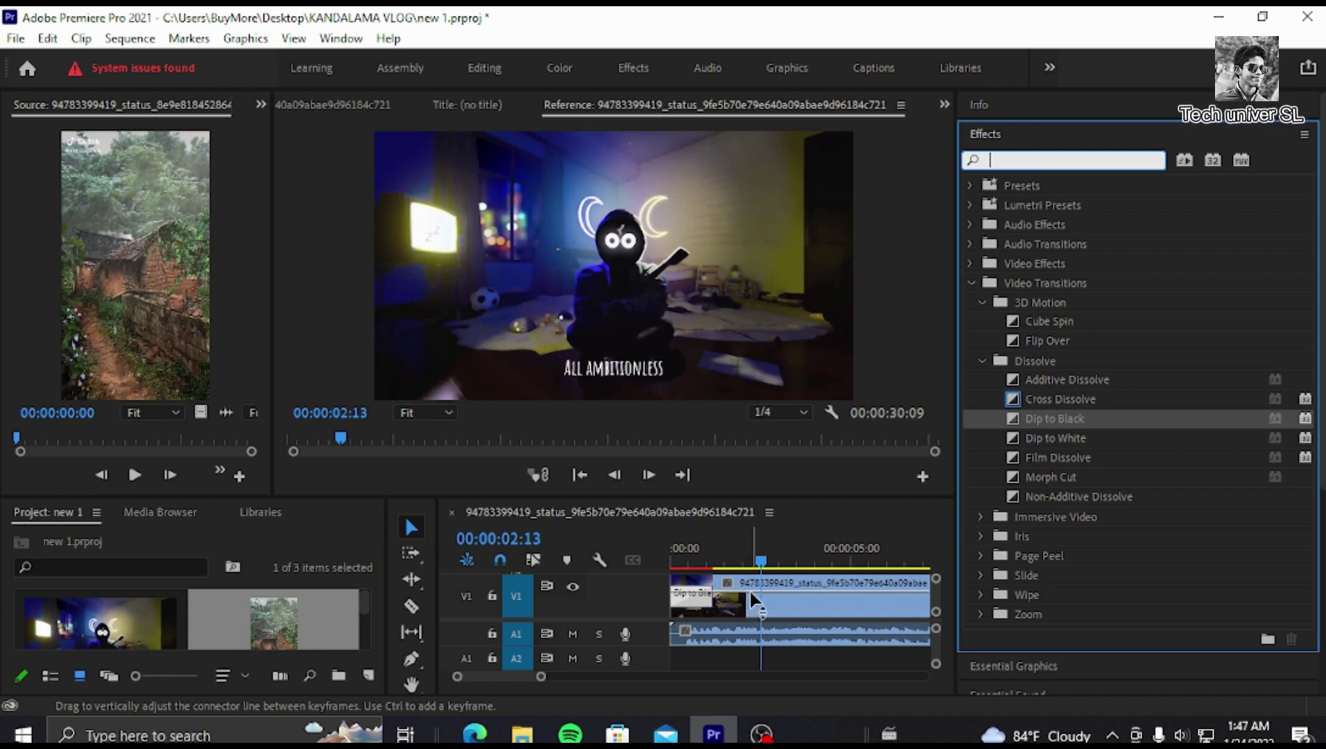
click(689, 603)
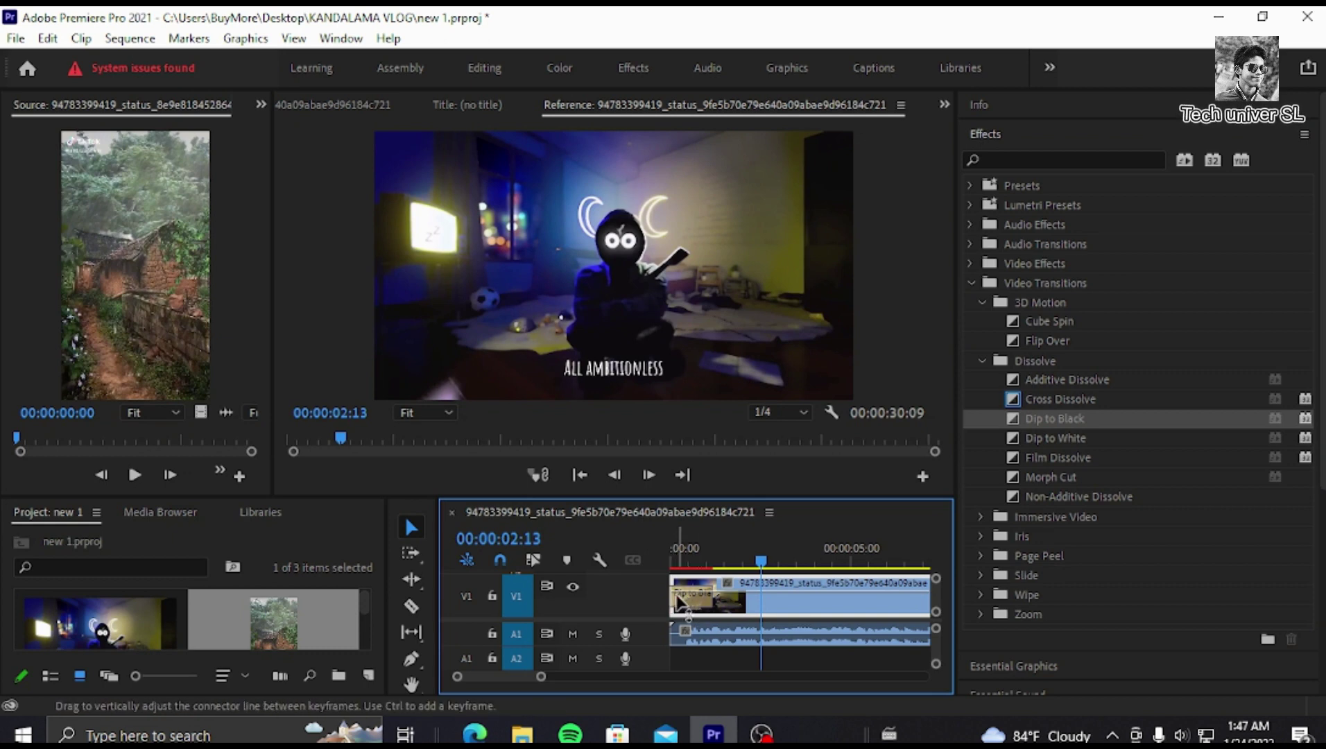
double_click(692, 599)
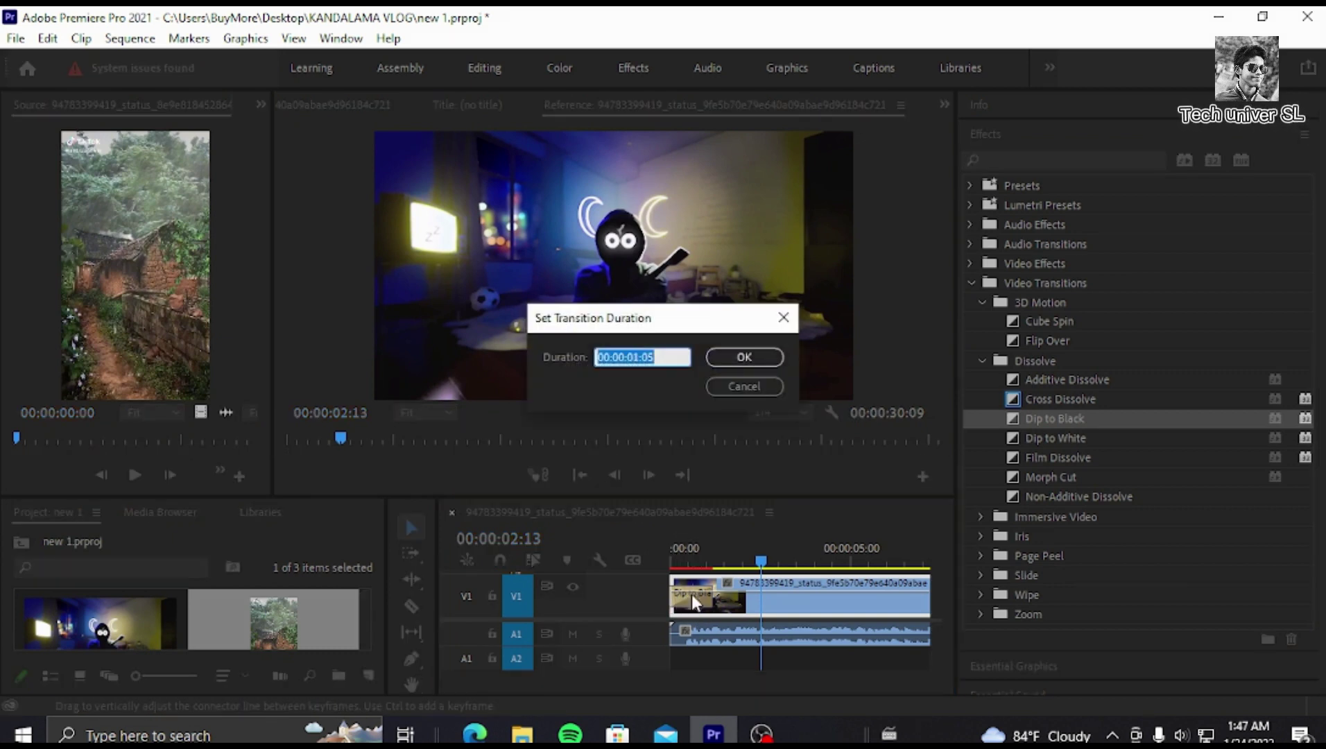
click(779, 319)
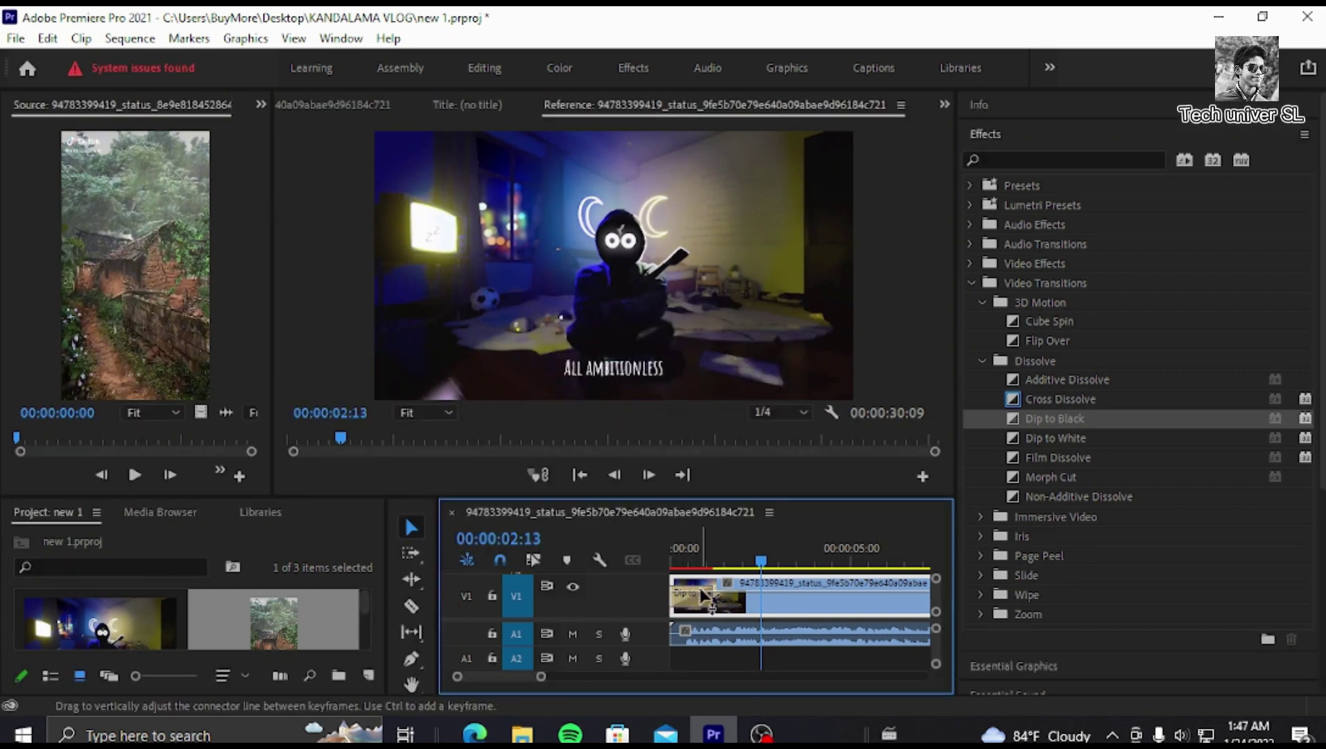
Set the Dip to Black transition's start to about 27.5 and end to about 65.1, and toggle its actual sources display on and off
click(262, 102)
click(311, 150)
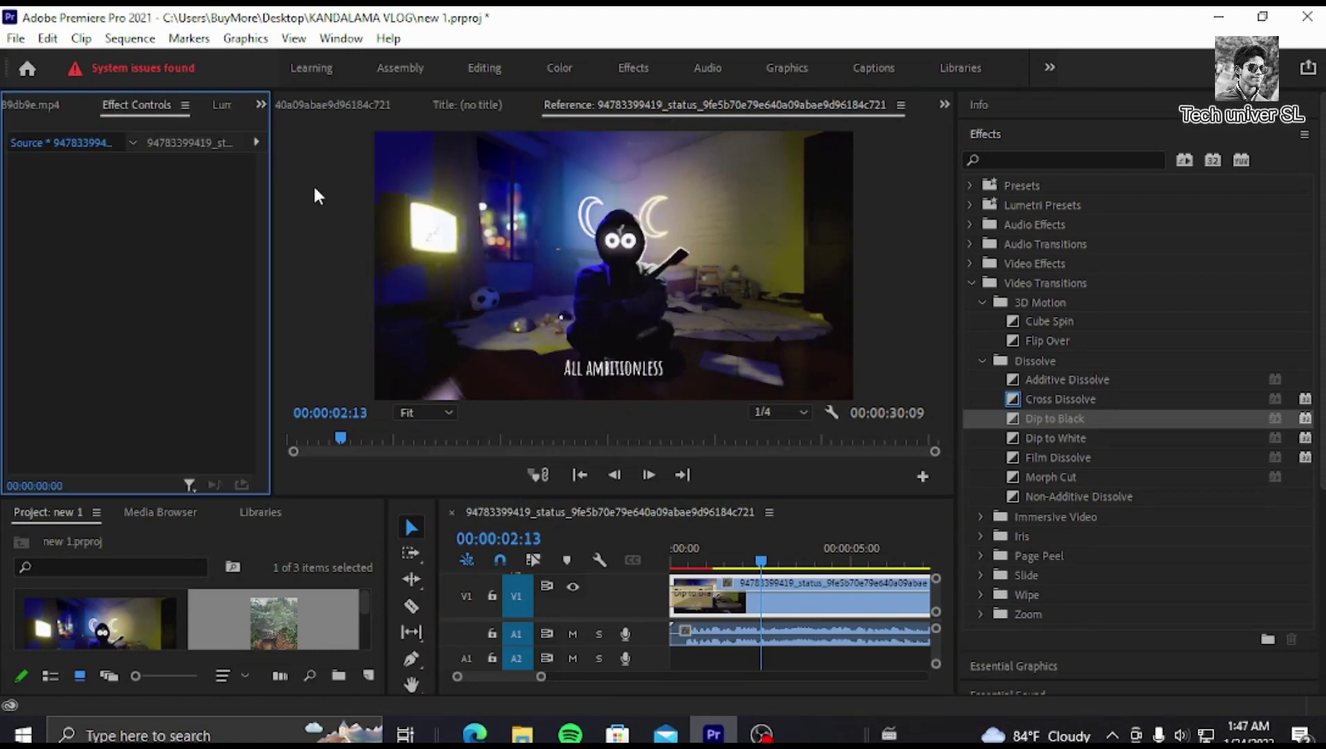
click(690, 595)
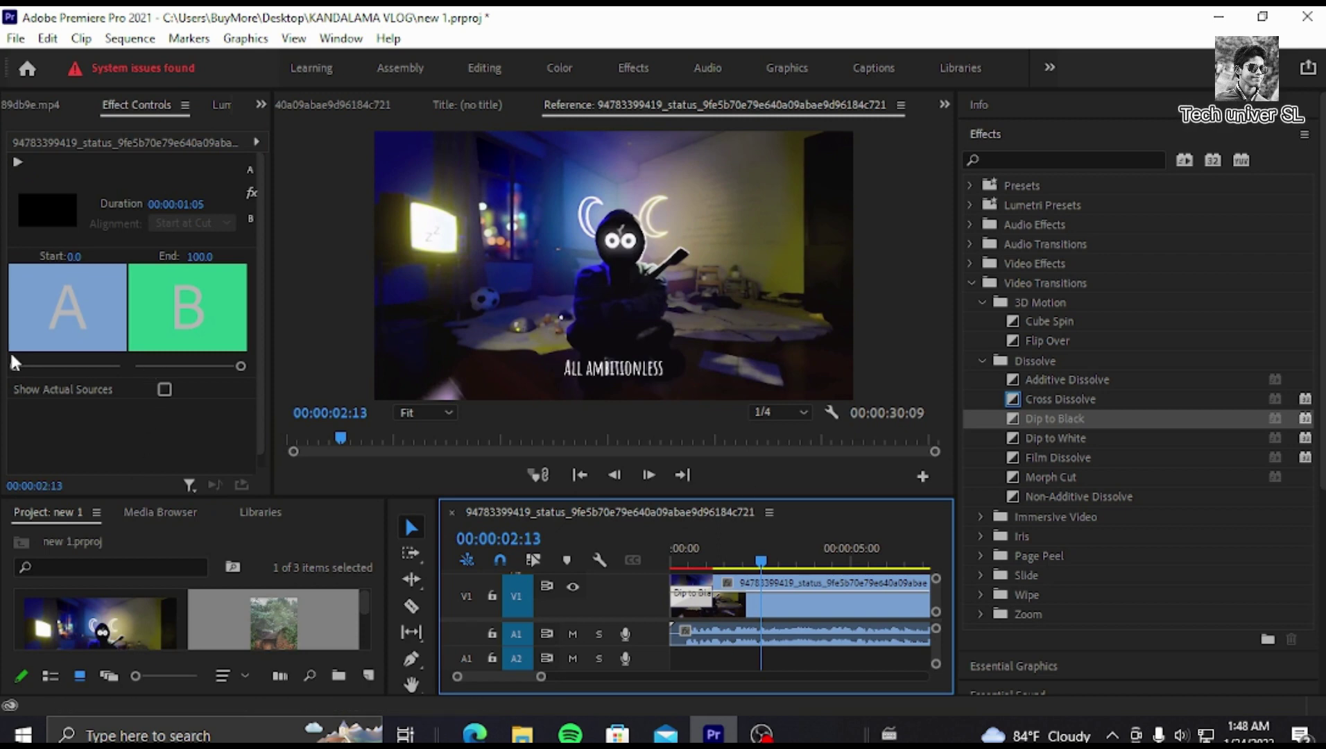
drag(14, 365, 43, 366)
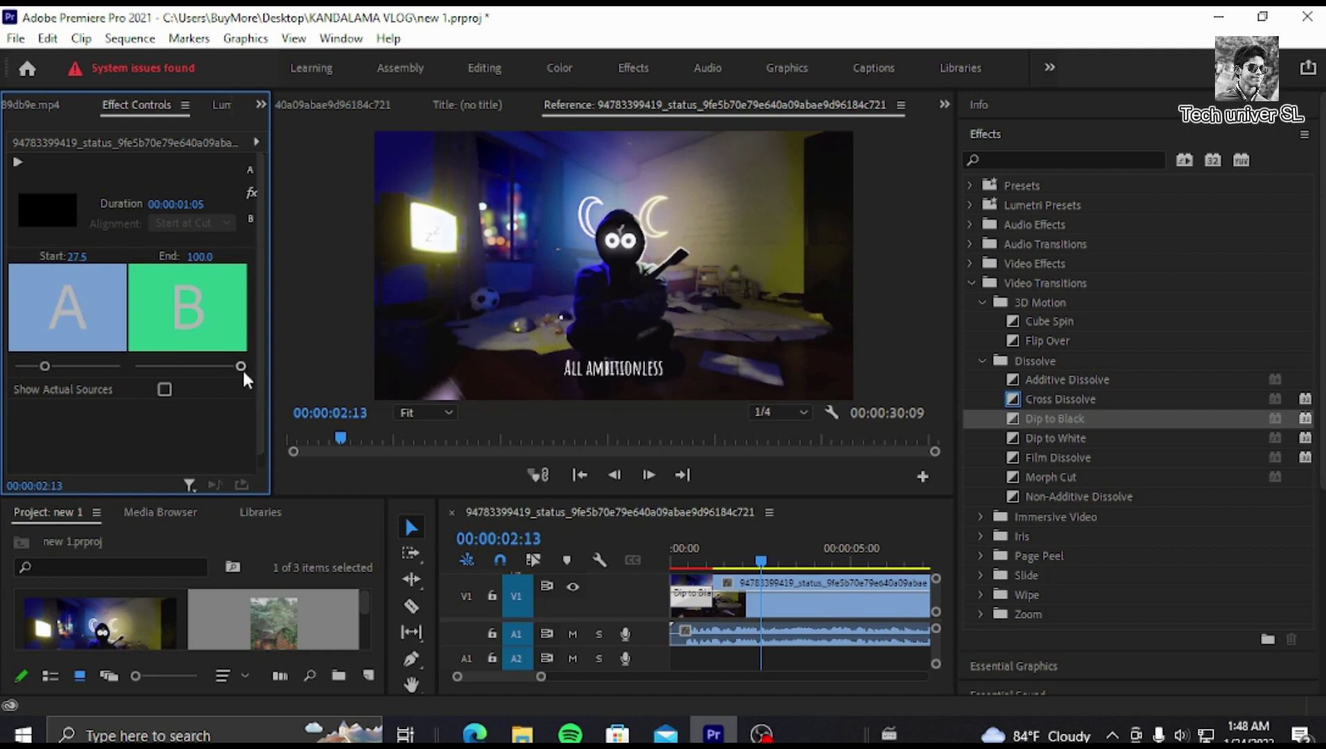
drag(241, 366, 203, 367)
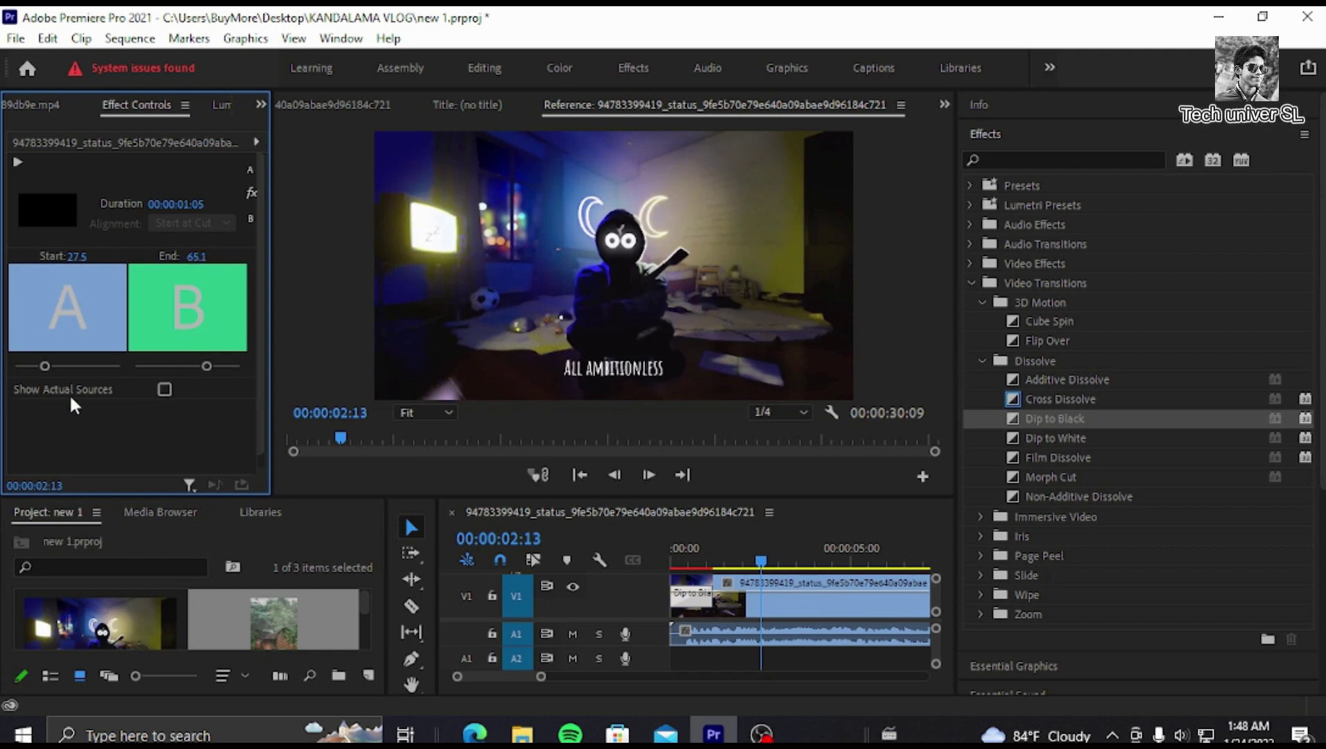
click(165, 389)
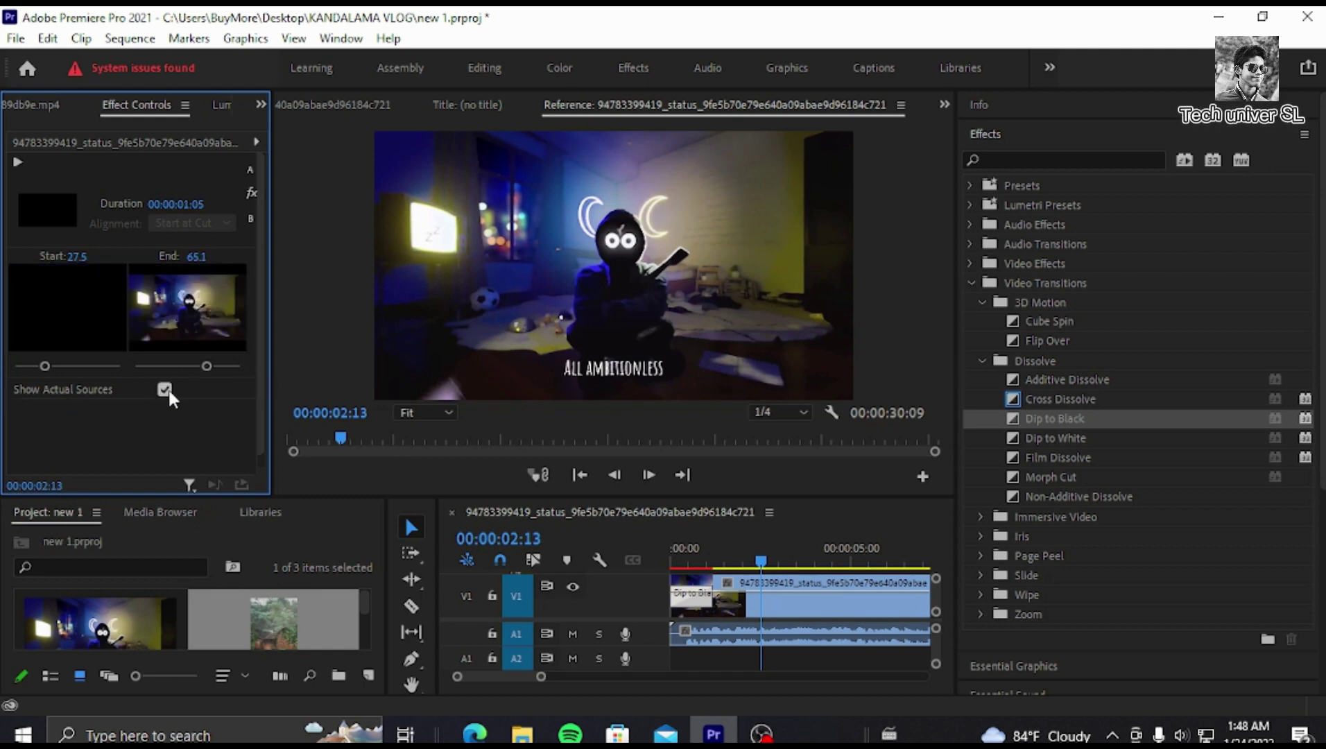
click(164, 390)
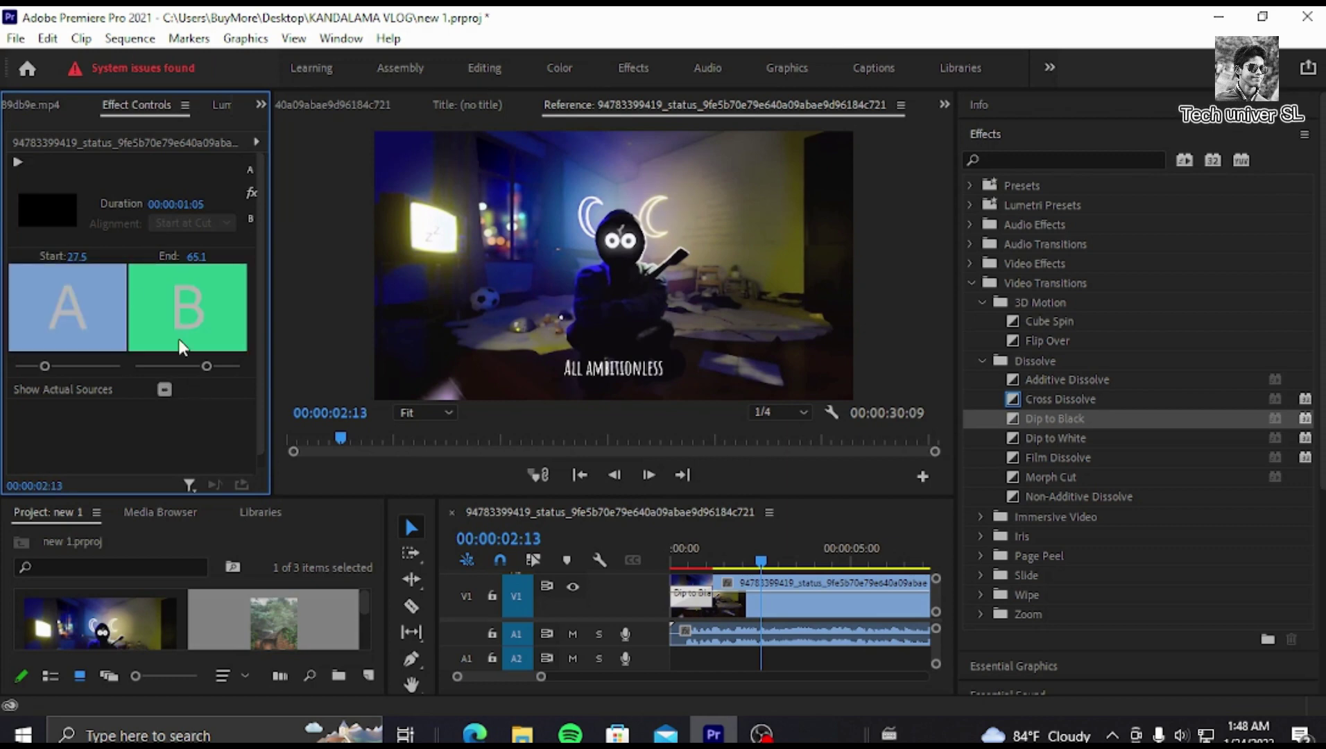